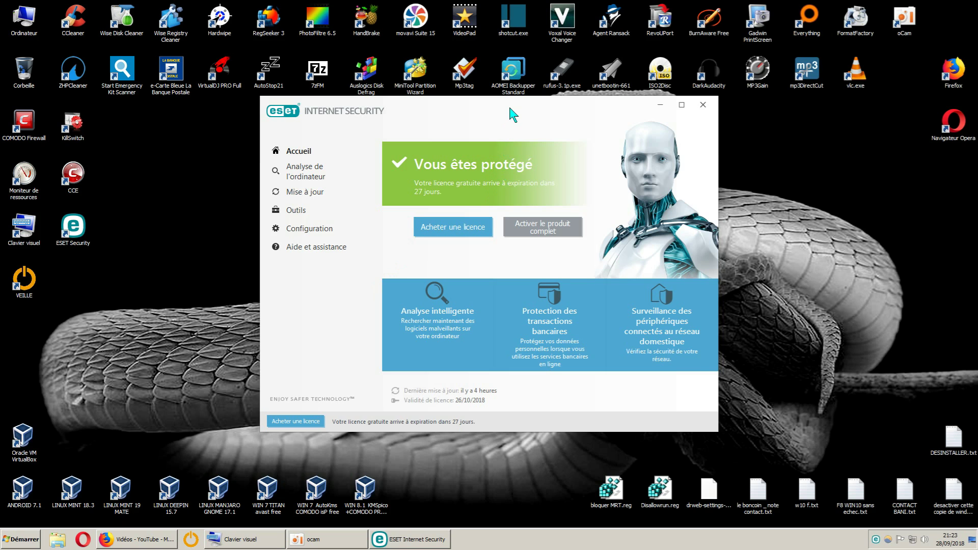
Open the advanced Pare-feu settings under Protection du réseau and enlarge the settings window
left_click_drag(509, 108, 487, 110)
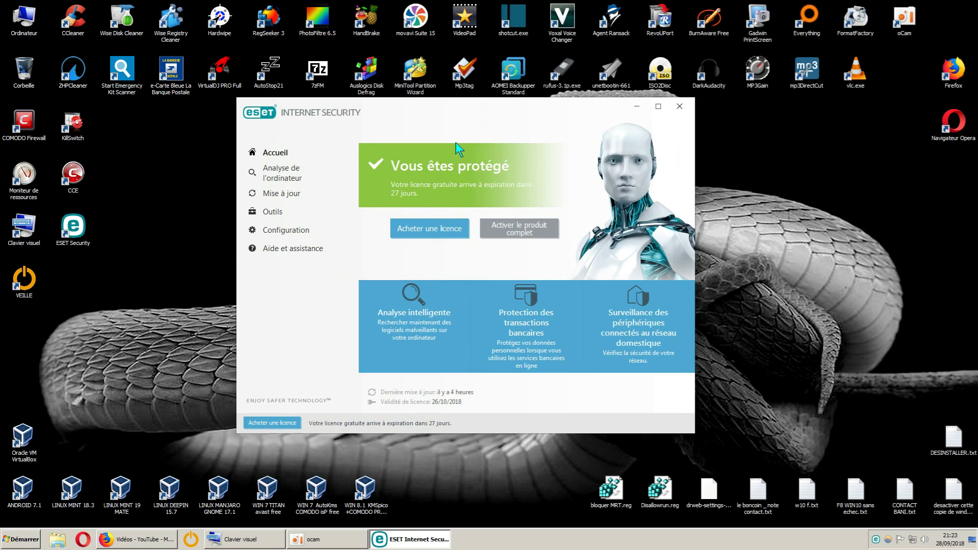
left_click_drag(487, 112, 517, 105)
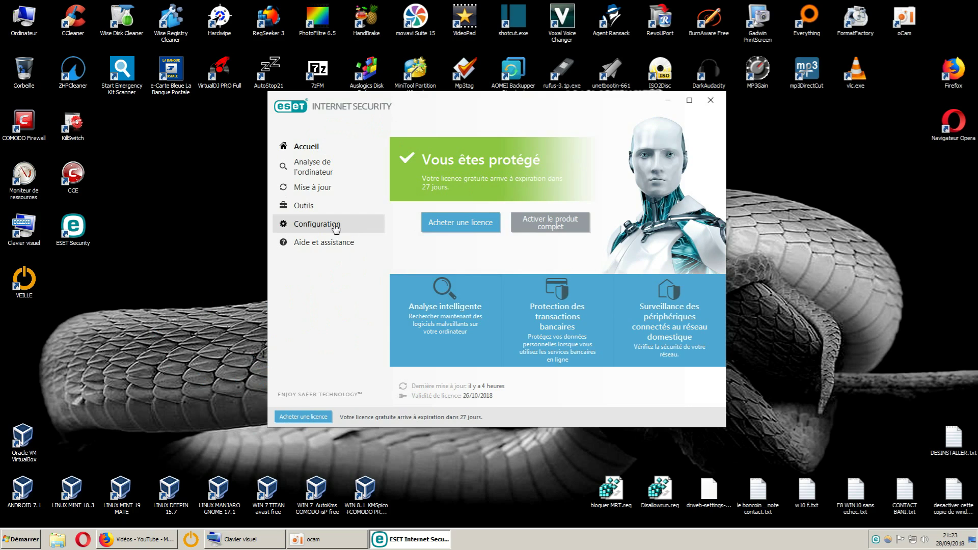
left_click(321, 228)
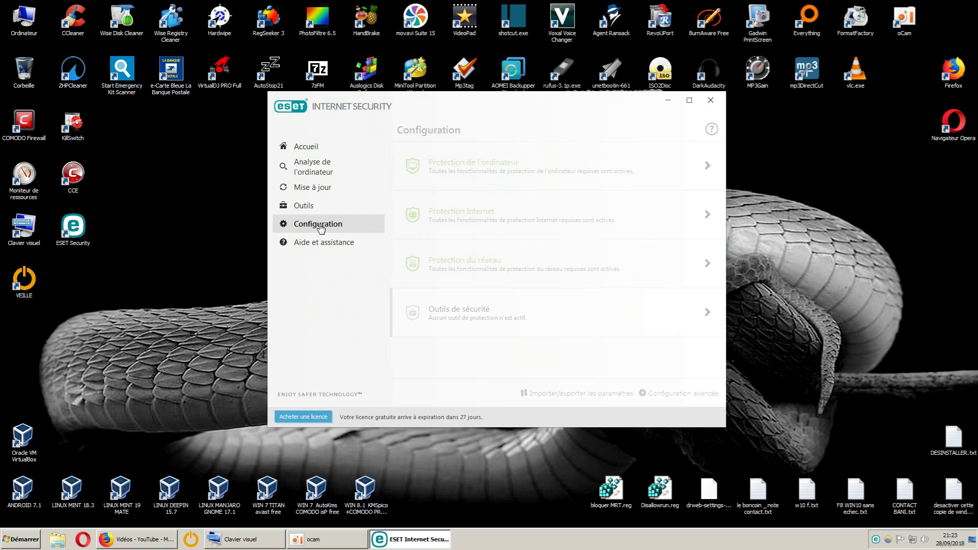
left_click(661, 395)
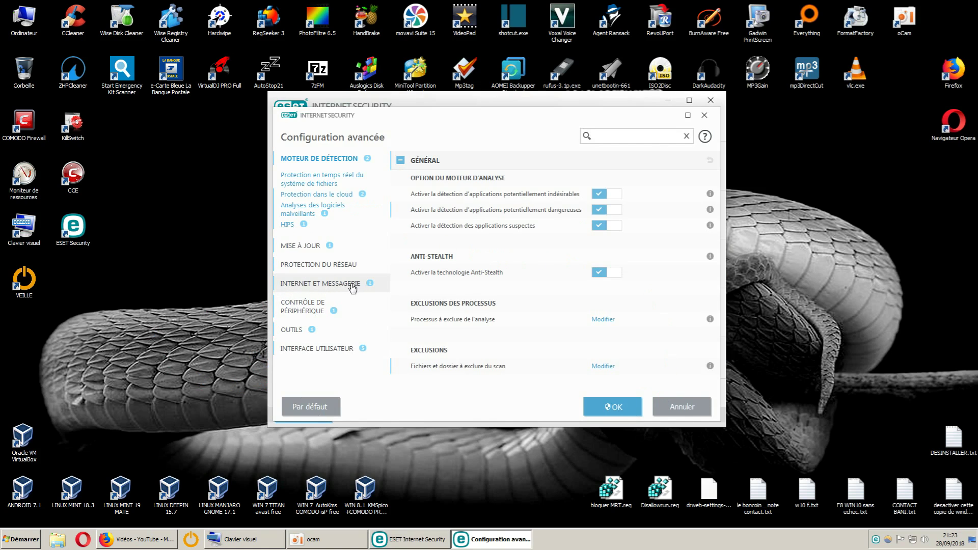
left_click(317, 267)
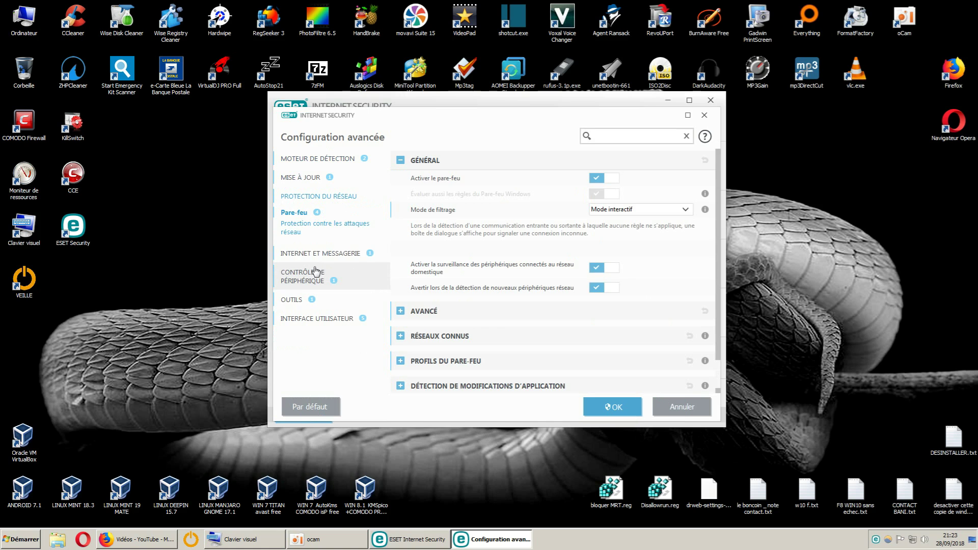
left_click(297, 216)
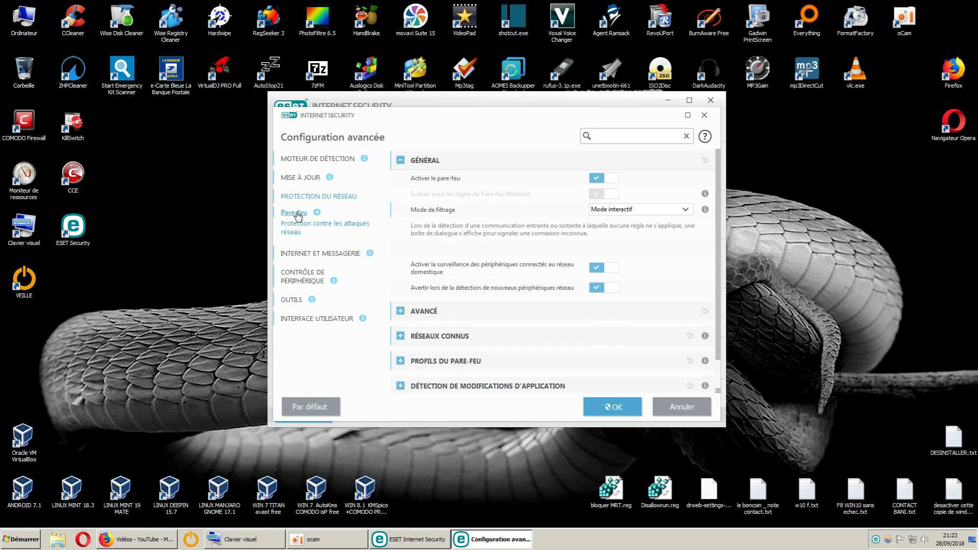
left_click_drag(555, 125, 424, 58)
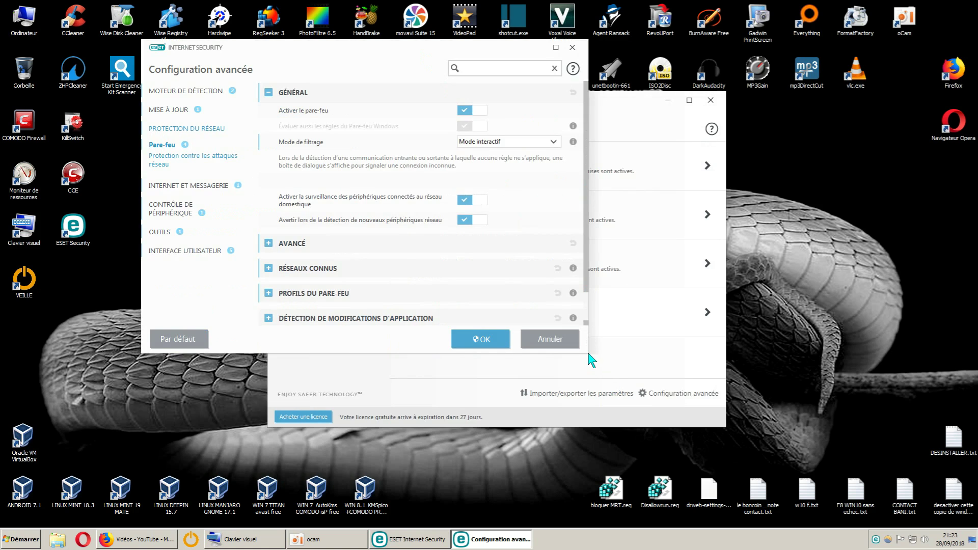
left_click_drag(588, 354, 809, 518)
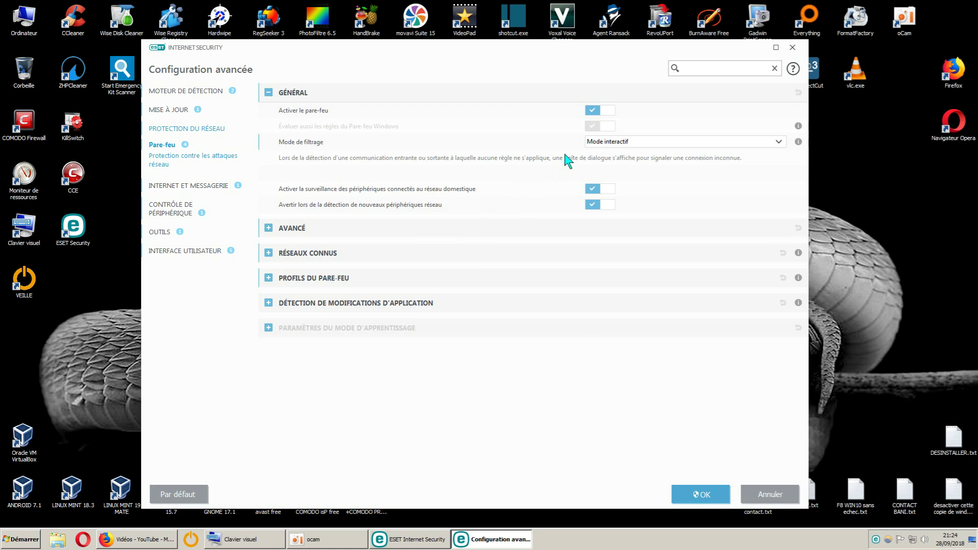
Examine the firewall's available filtering modes, keeping Mode interactif selected
left_click(778, 143)
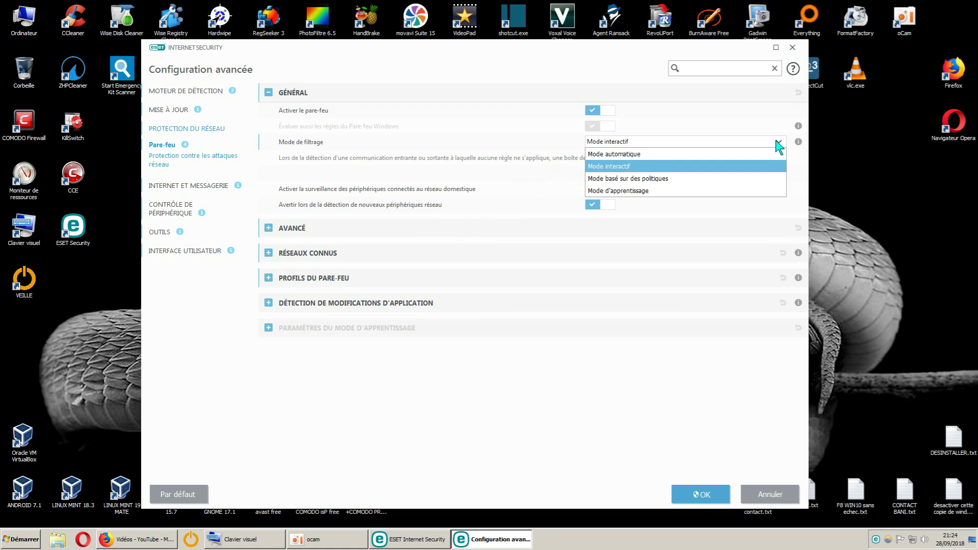
left_click(546, 412)
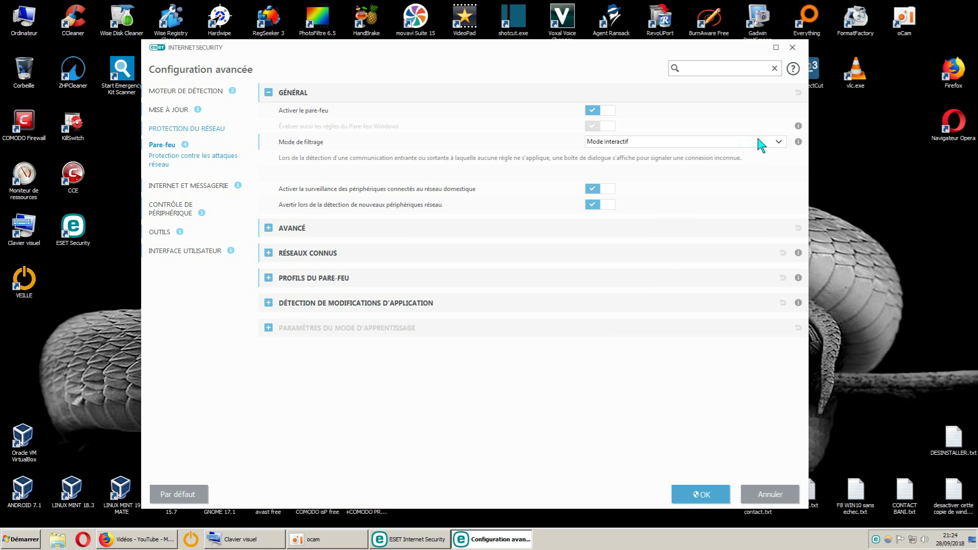
left_click(778, 143)
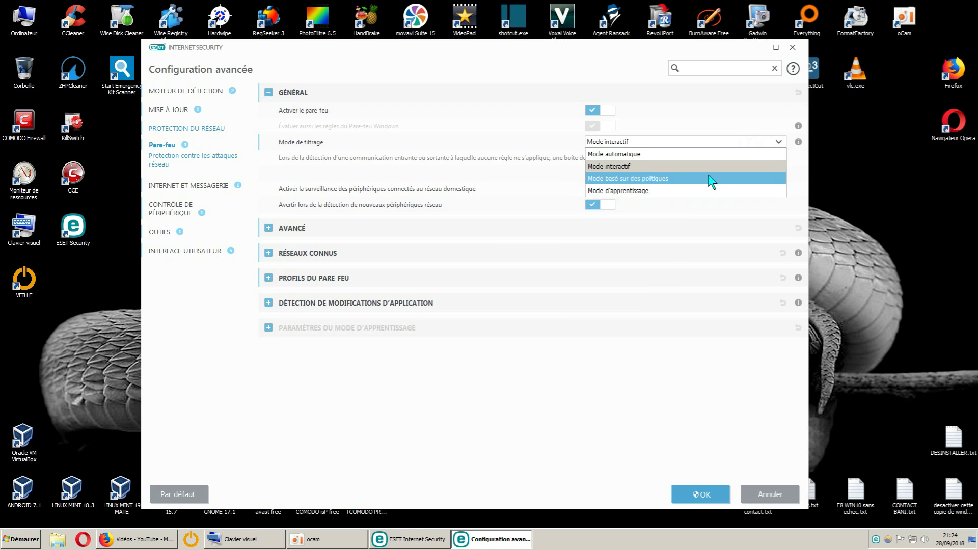
left_click(635, 166)
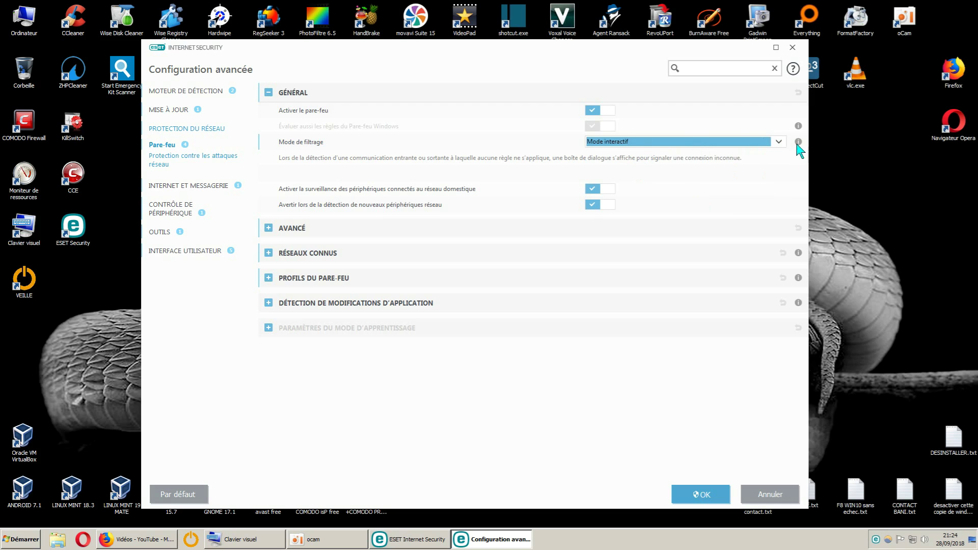
mouse_move(798, 142)
Set the firewall's filtering mode to Mode d'apprentissage and save the advanced configuration
left_click(778, 143)
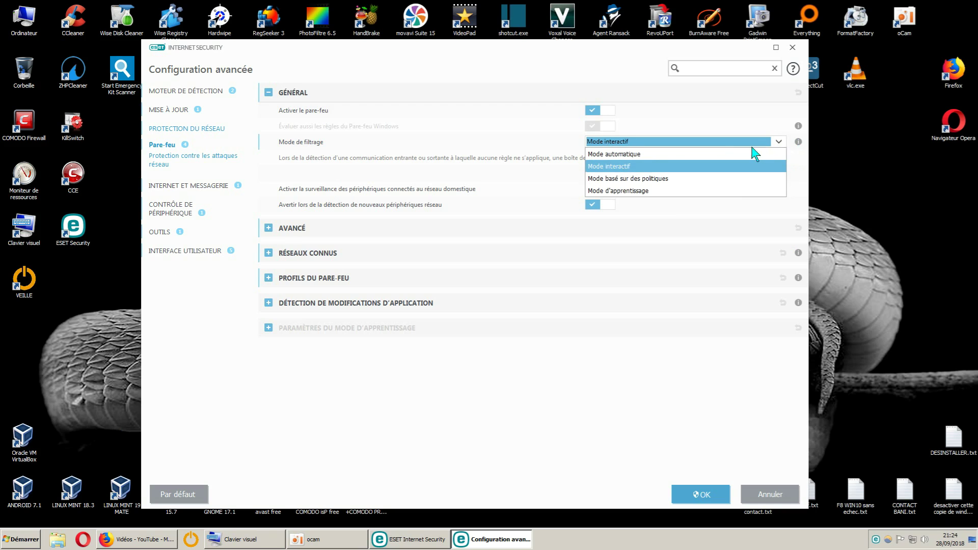
left_click(609, 393)
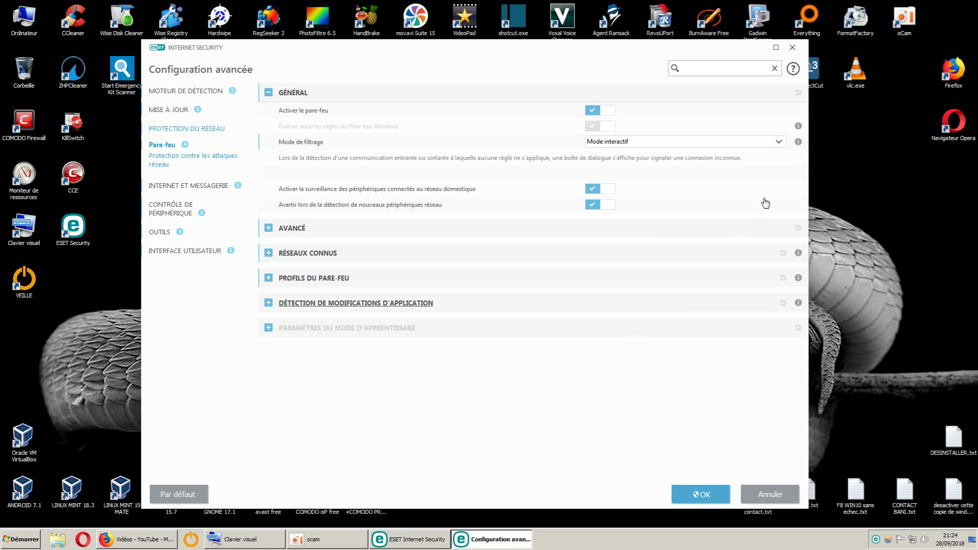
mouse_move(799, 143)
left_click(704, 497)
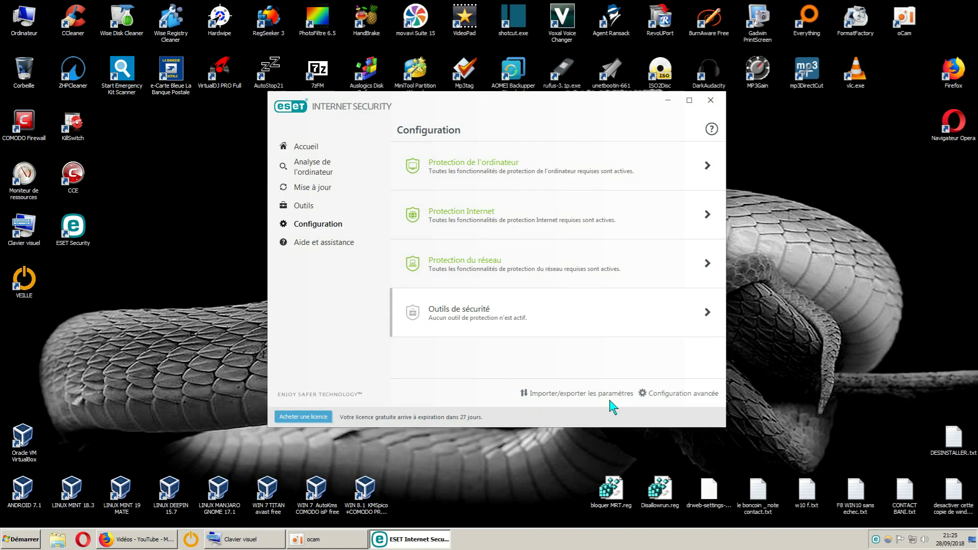
Reopen the advanced Pare-feu settings and open the firewall rules for editing
left_click(661, 394)
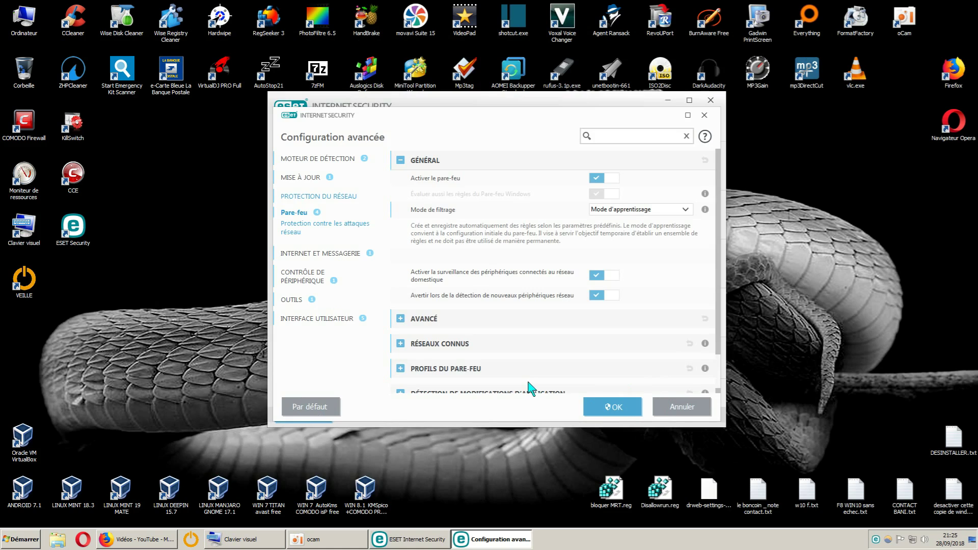
left_click(299, 220)
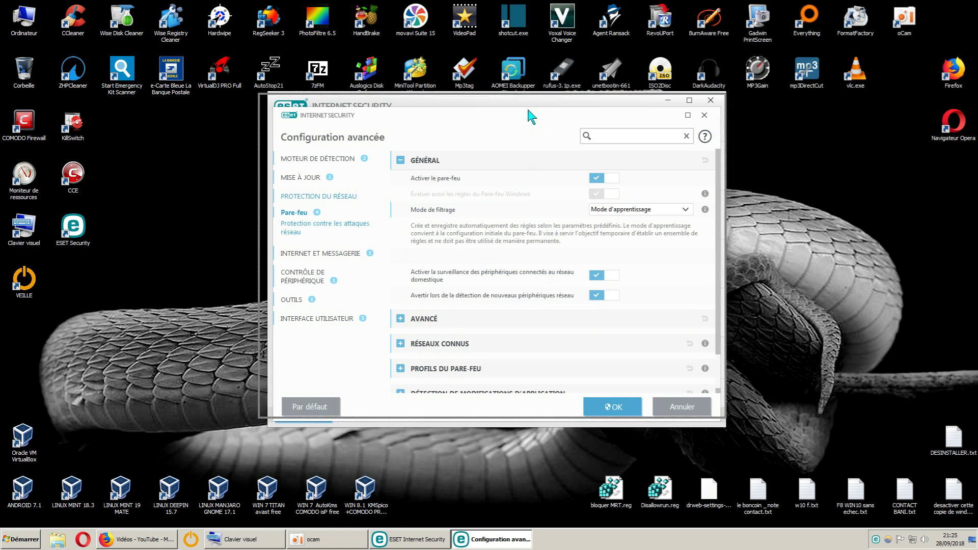
left_click_drag(526, 120, 405, 53)
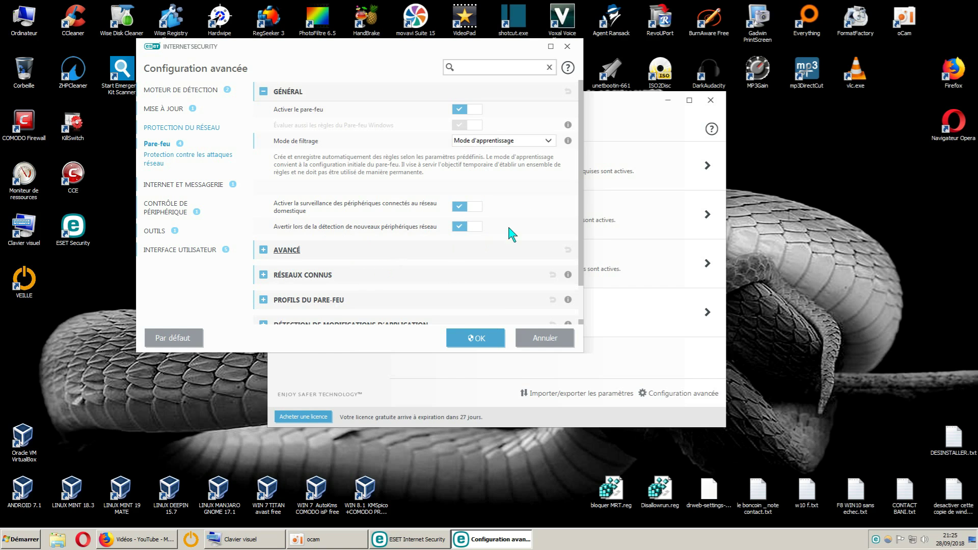
left_click_drag(504, 49, 617, 91)
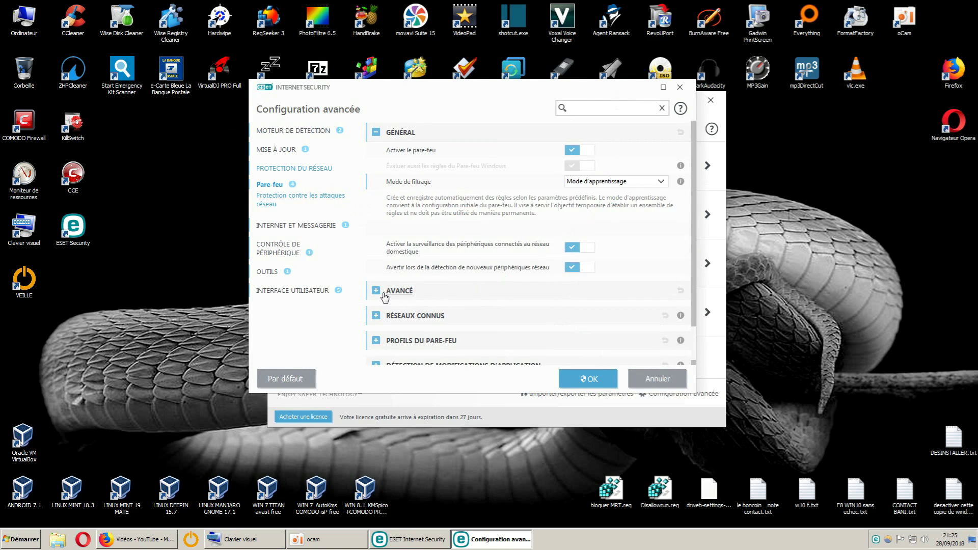
left_click(378, 293)
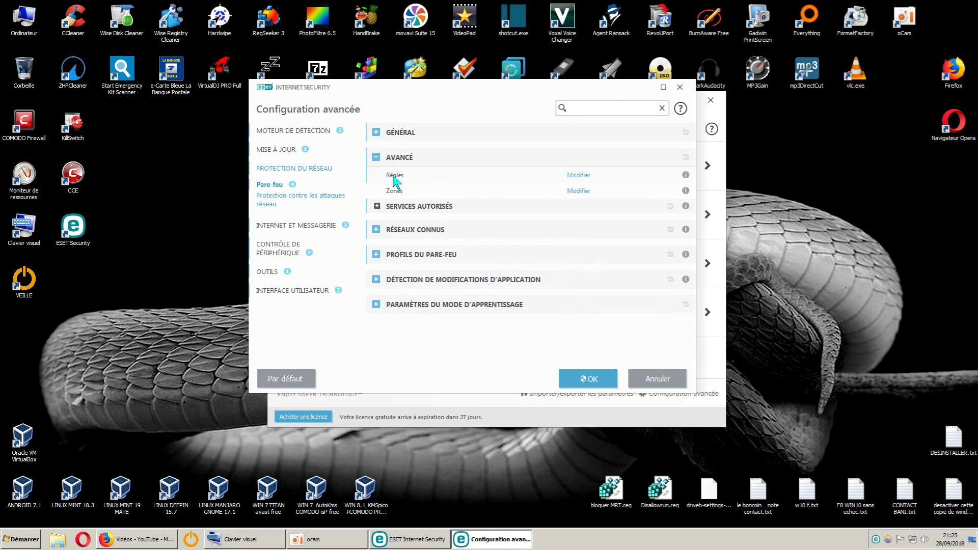
left_click(581, 176)
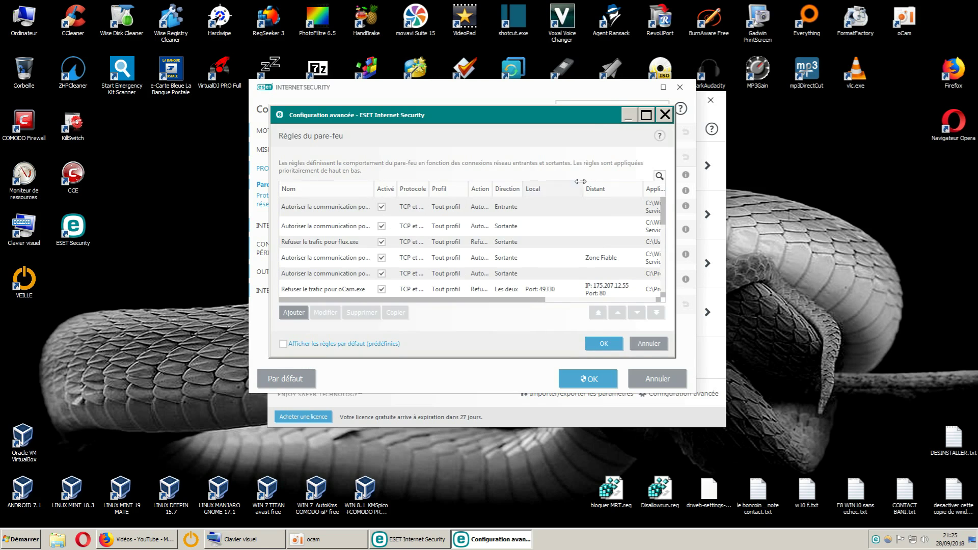
Reposition and enlarge the Règles du pare-feu window so that more rules and full application paths fit
left_click_drag(588, 122, 440, 28)
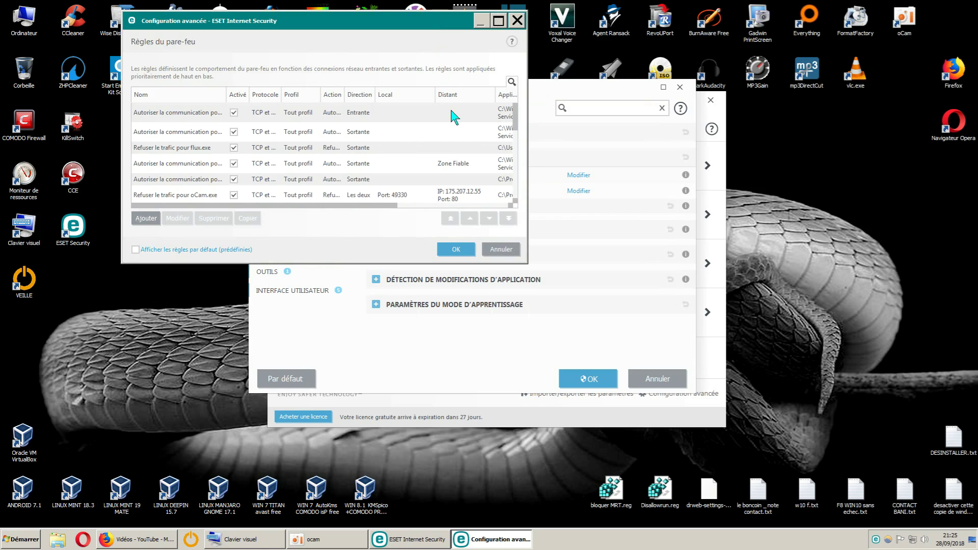
left_click_drag(526, 261, 895, 516)
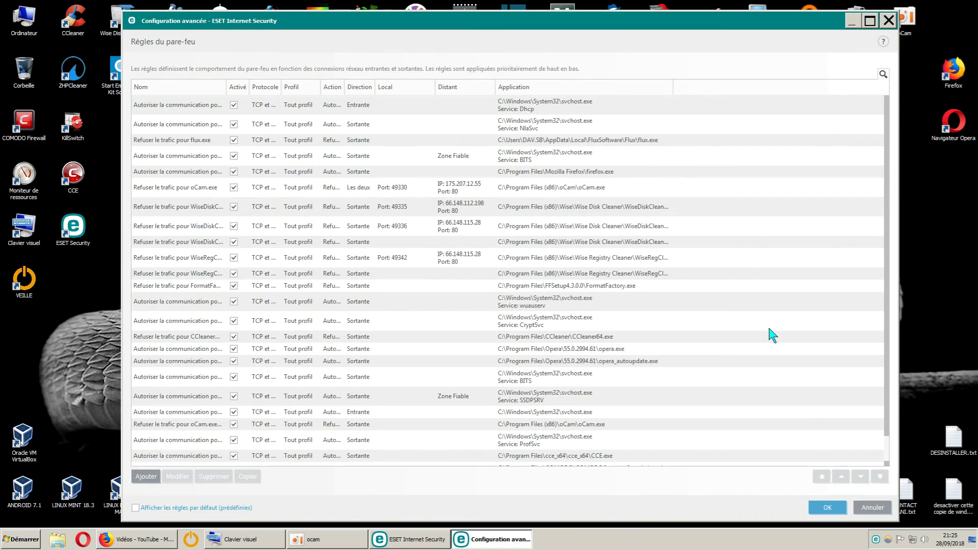
left_click_drag(730, 23, 703, 20)
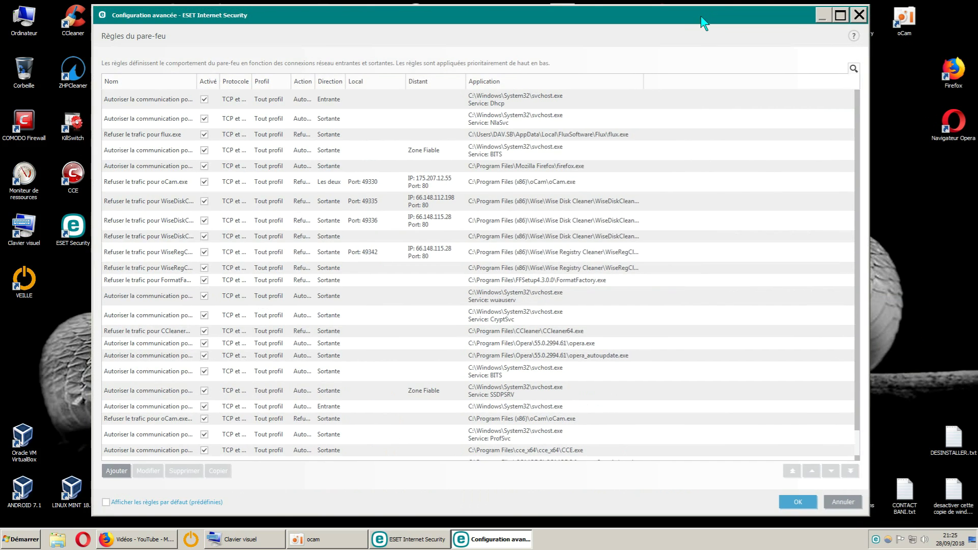
left_click_drag(871, 519, 876, 525)
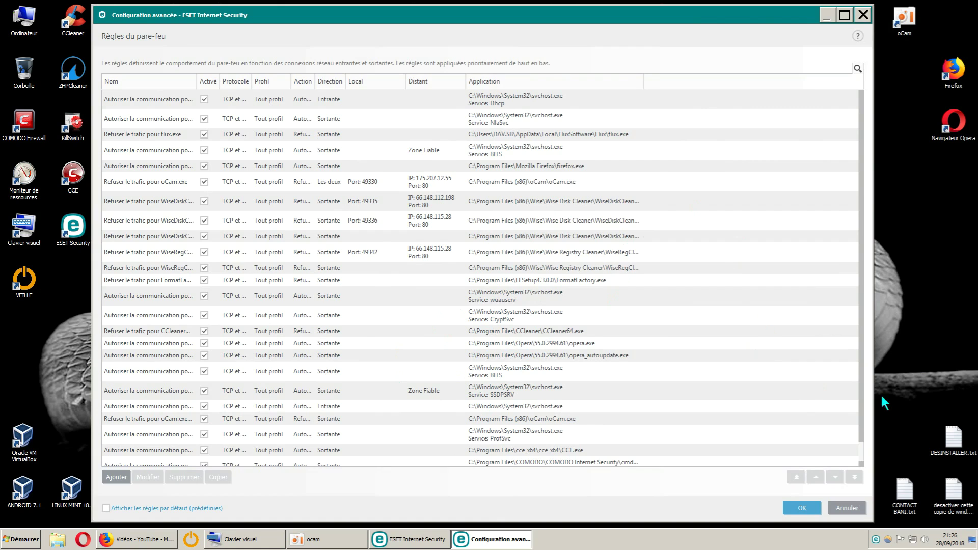
left_click_drag(864, 407, 862, 382)
Start a new firewall rule and move its dialog over the middle of the rules list
left_click(117, 477)
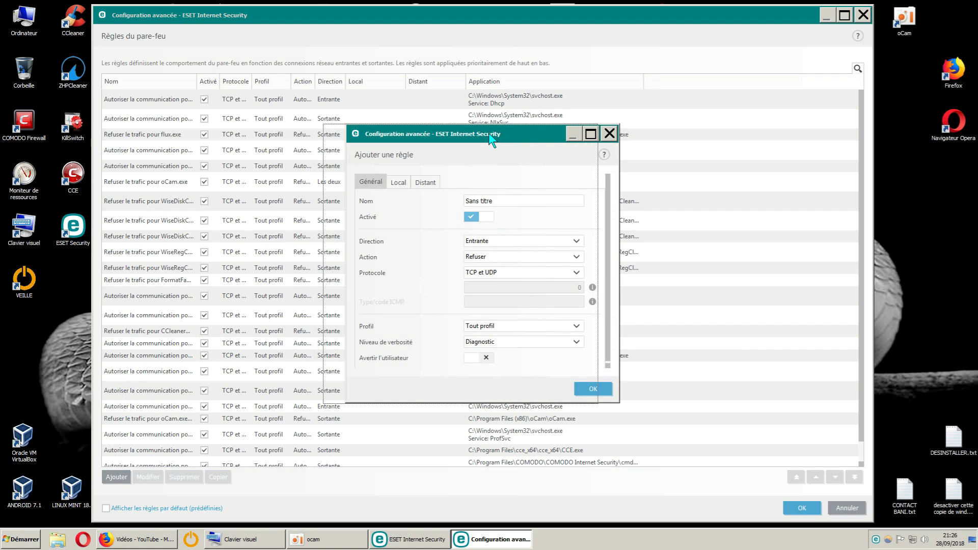
left_click_drag(509, 135, 395, 55)
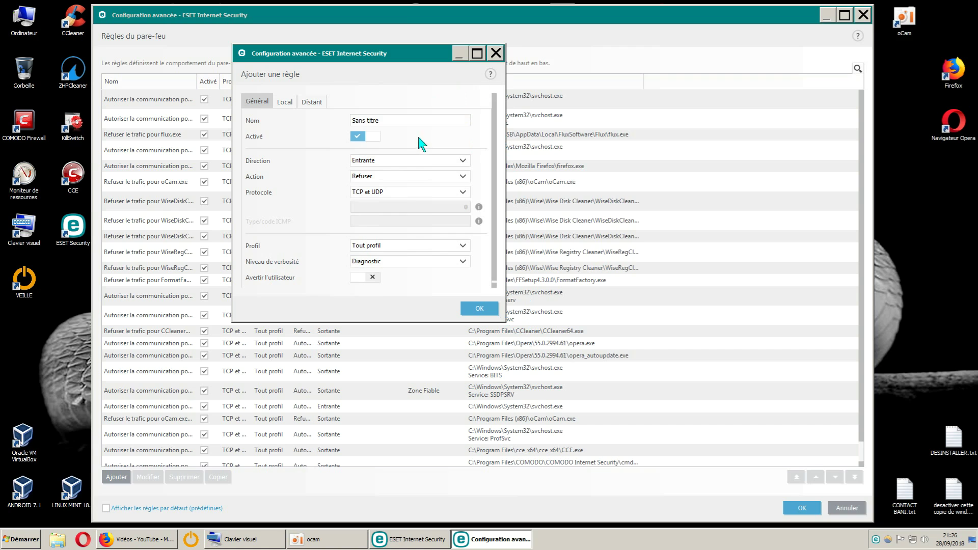
left_click_drag(428, 56, 563, 104)
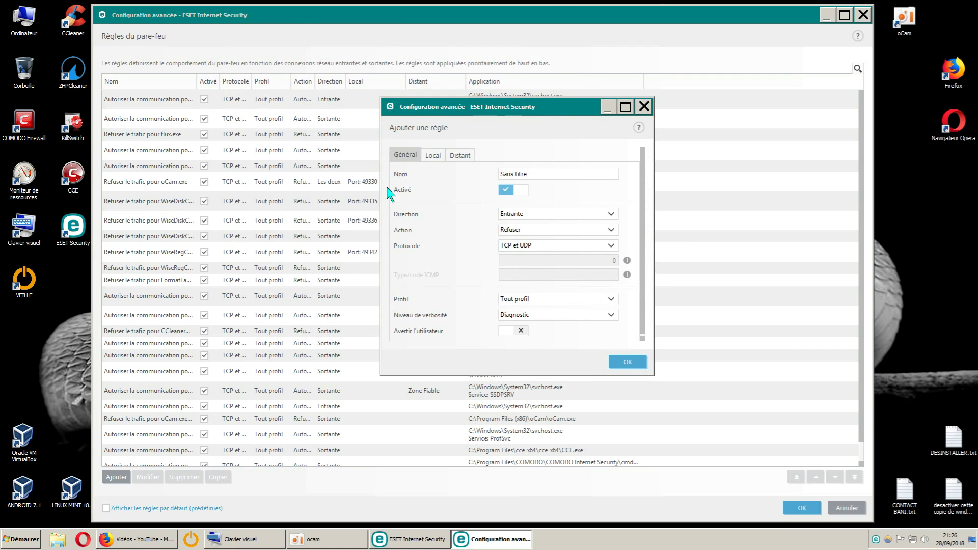
Examine the new rule's general settings, such as name, direction and action, and its local port, IP, zone, application and service fields
triple_click(528, 174)
left_click(450, 181)
left_click_drag(523, 175, 489, 176)
left_click(452, 185)
left_click(436, 161)
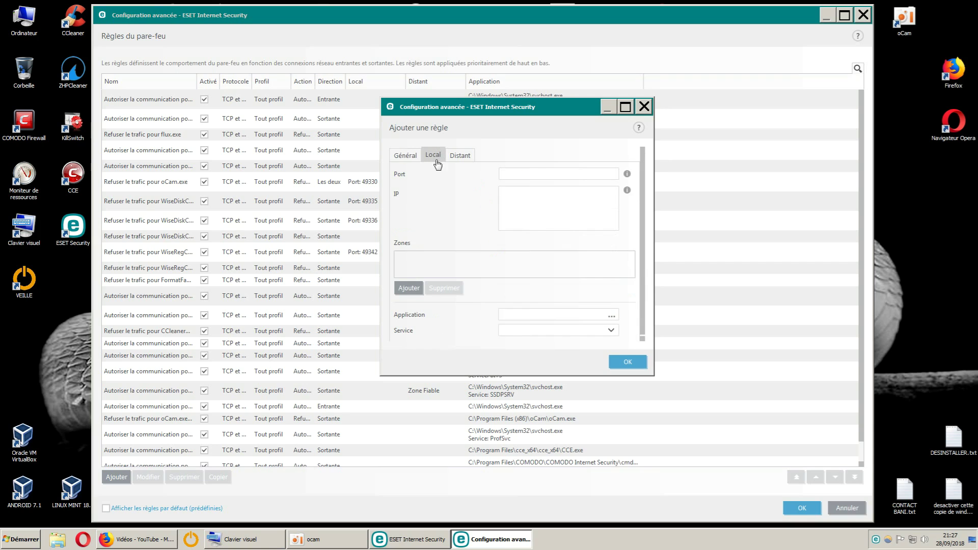
left_click(406, 155)
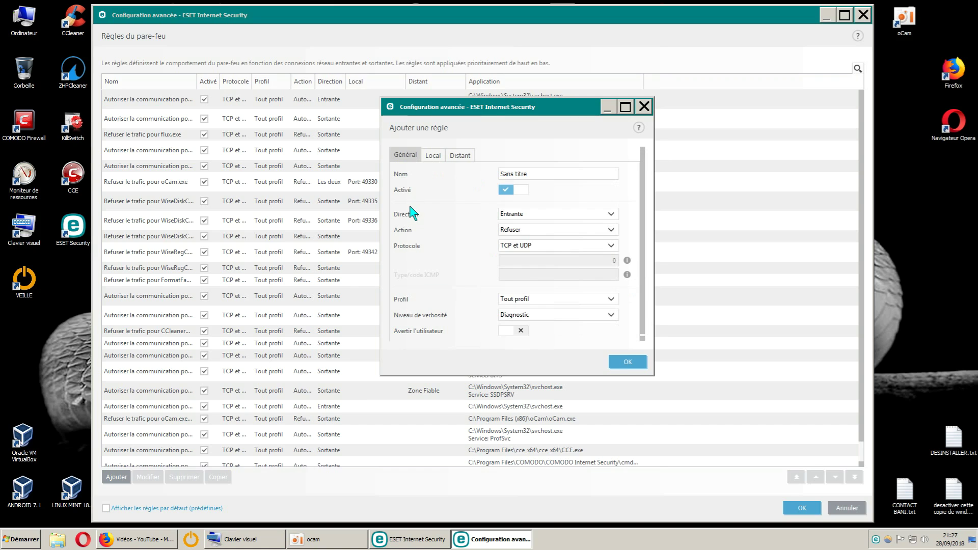
left_click(435, 159)
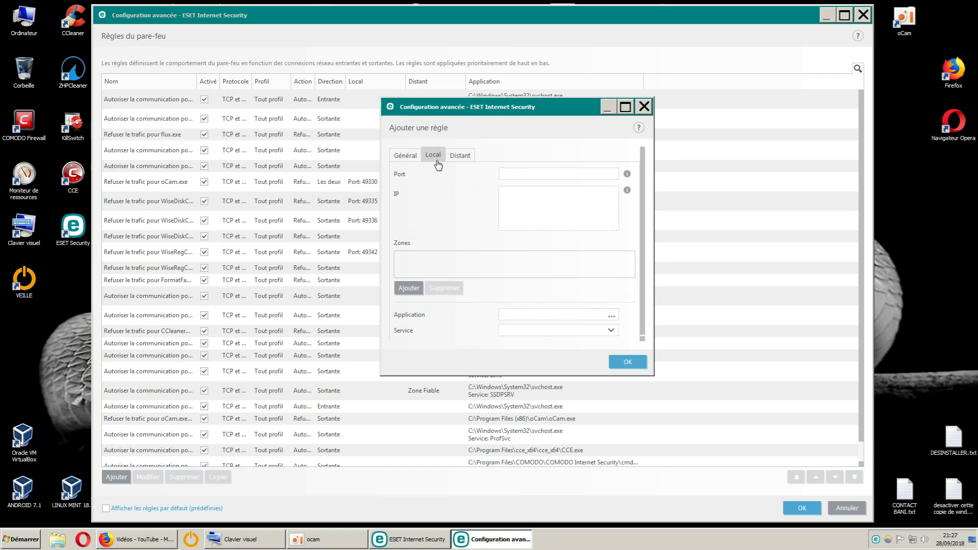
left_click(415, 160)
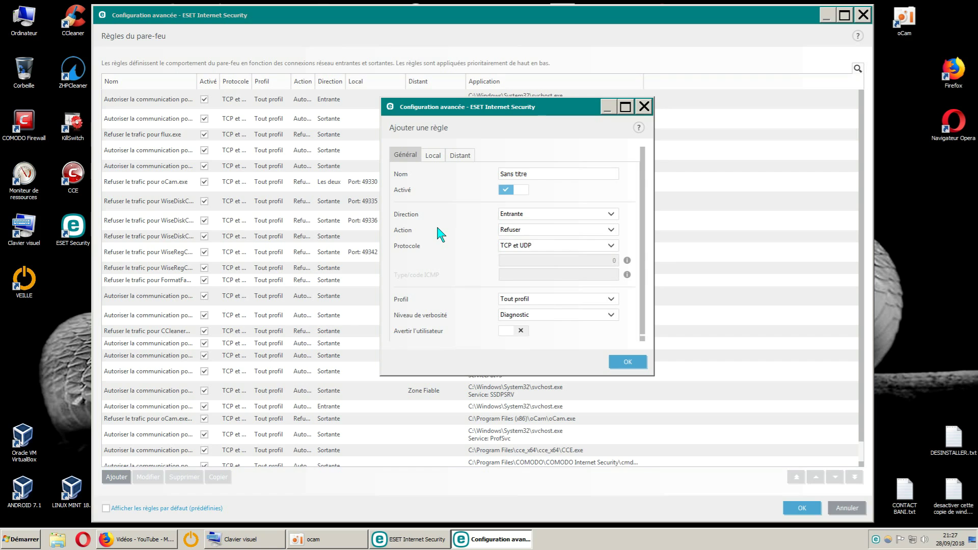
left_click(433, 155)
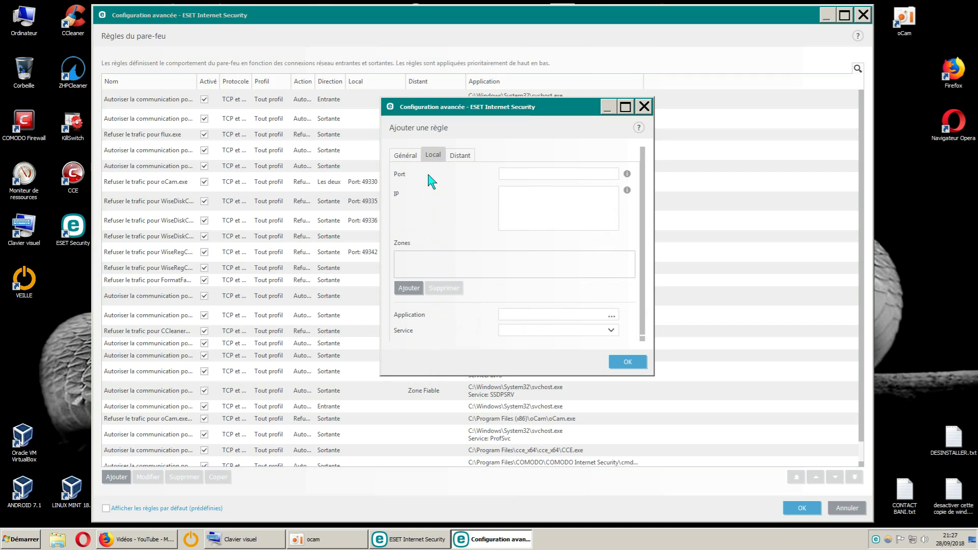
left_click(406, 156)
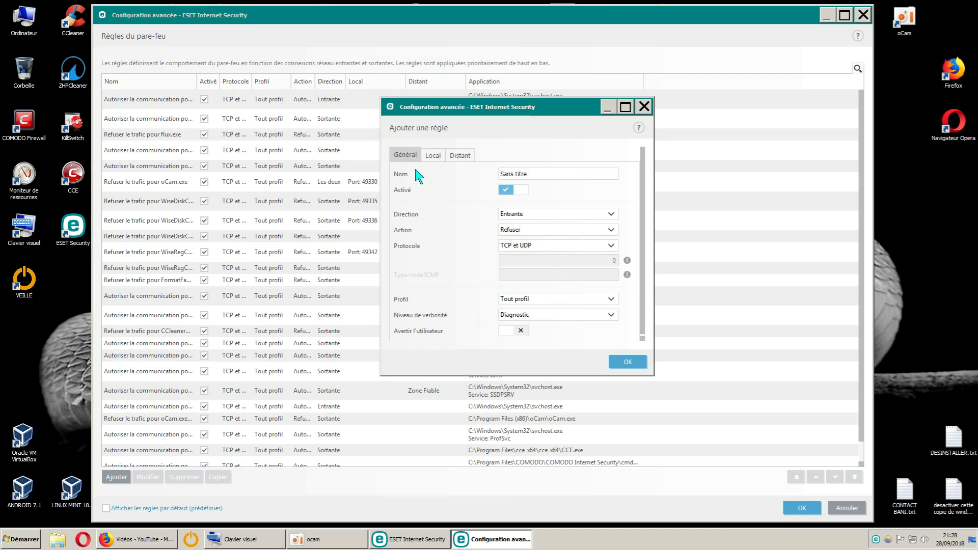
left_click(434, 157)
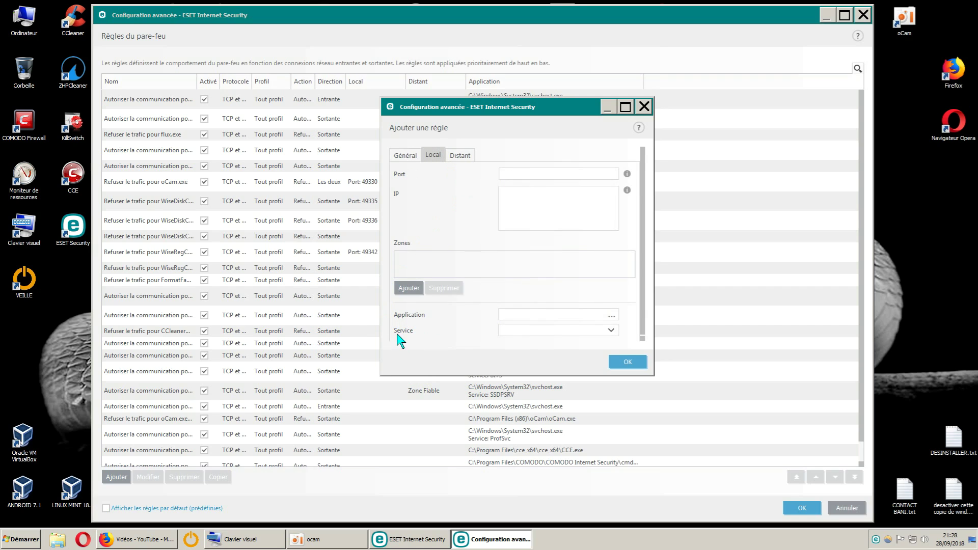
left_click(612, 316)
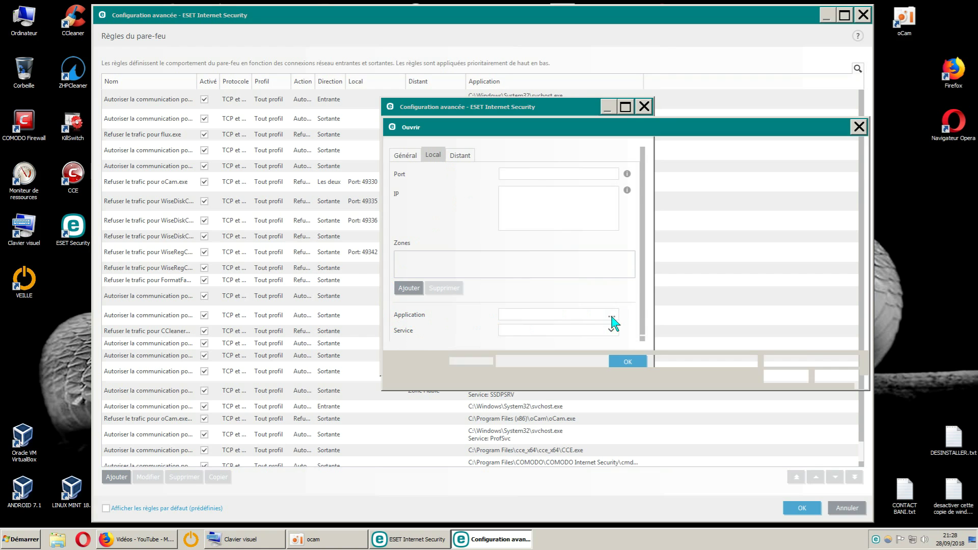
left_click_drag(563, 127, 319, 19)
left_click_drag(621, 278, 752, 465)
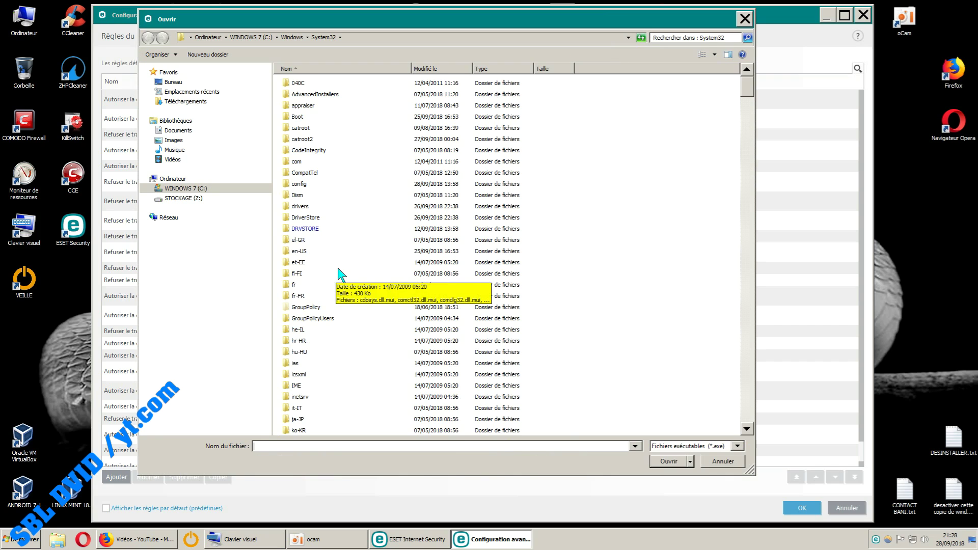
left_click_drag(537, 21, 554, 69)
left_click(759, 68)
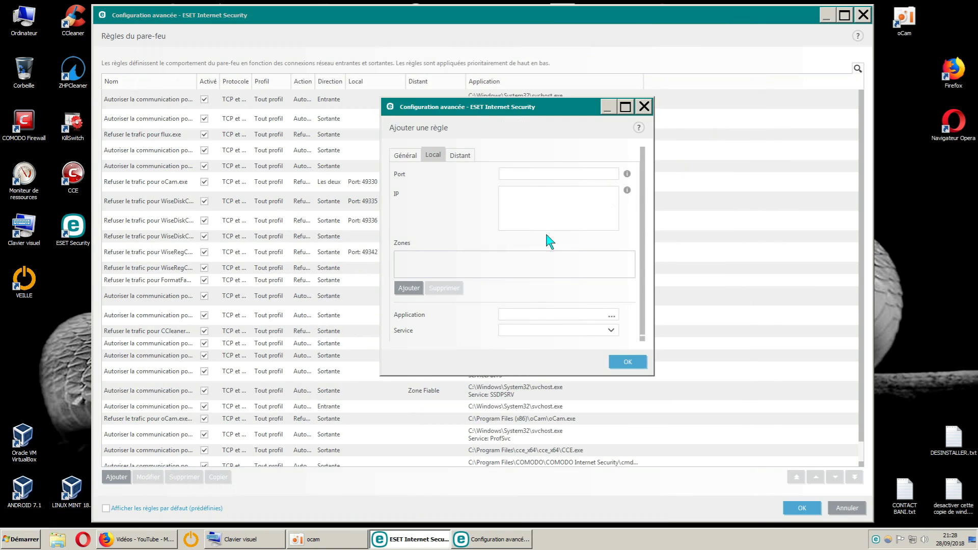
Set the rule's local application to AutoStop21.exe, browsed from the WINDOWS 7 (C:) drive
left_click(405, 156)
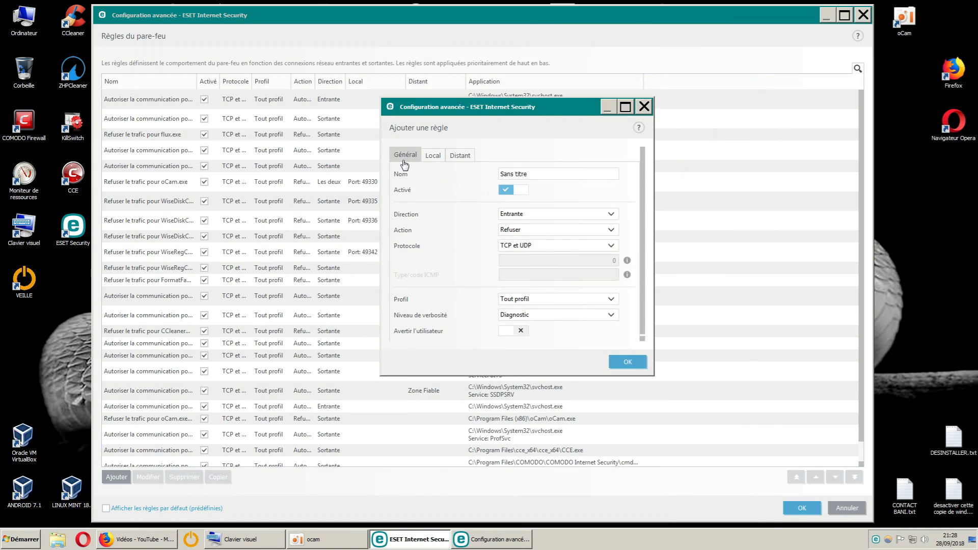
left_click(434, 162)
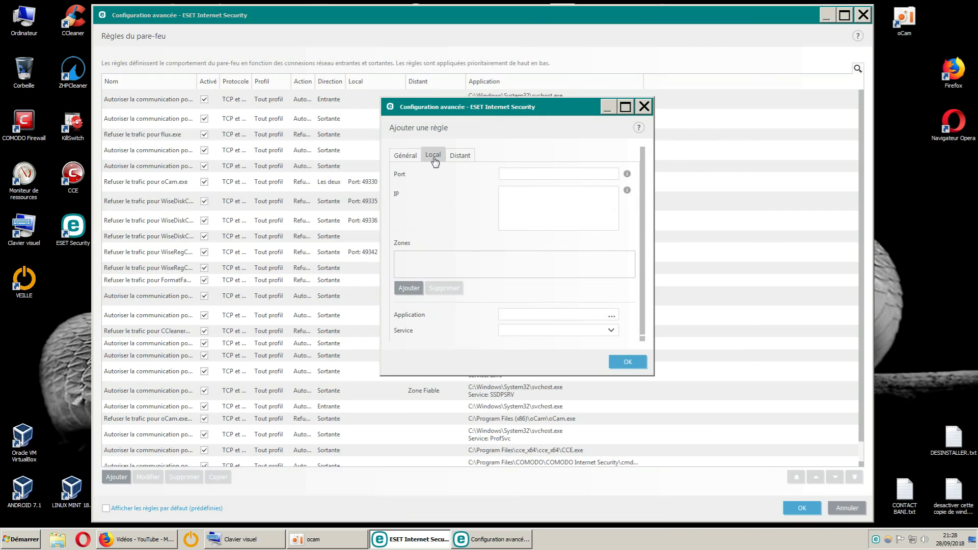
left_click(611, 316)
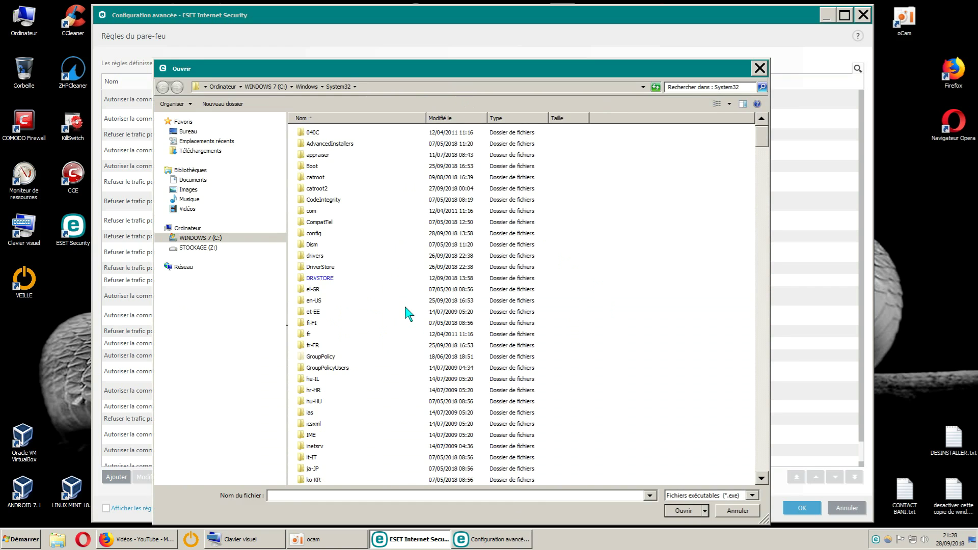
left_click(223, 239)
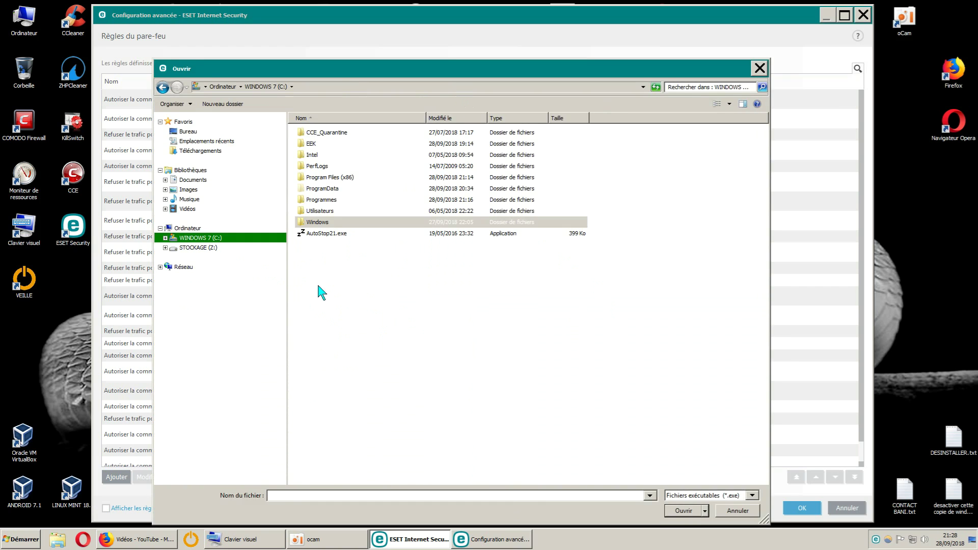
left_click(326, 235)
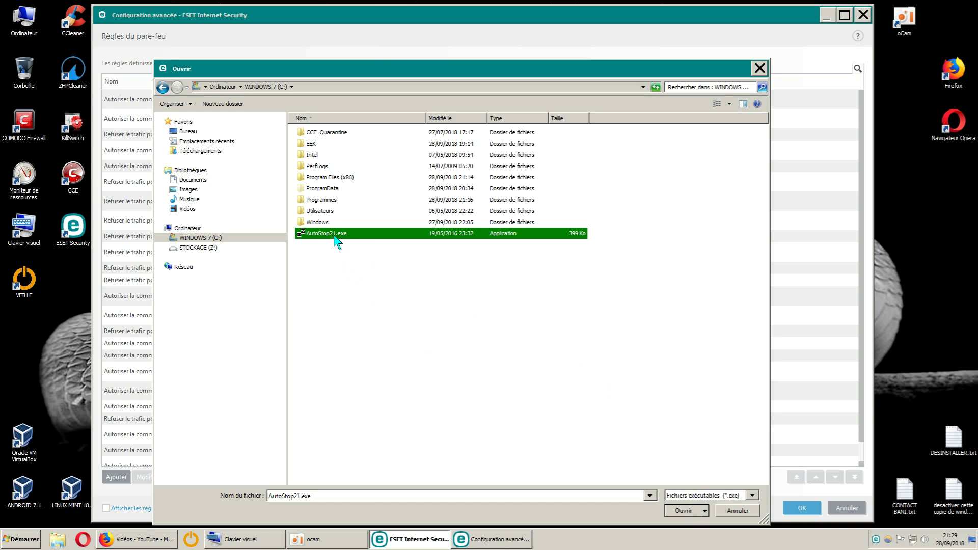
left_click(671, 505)
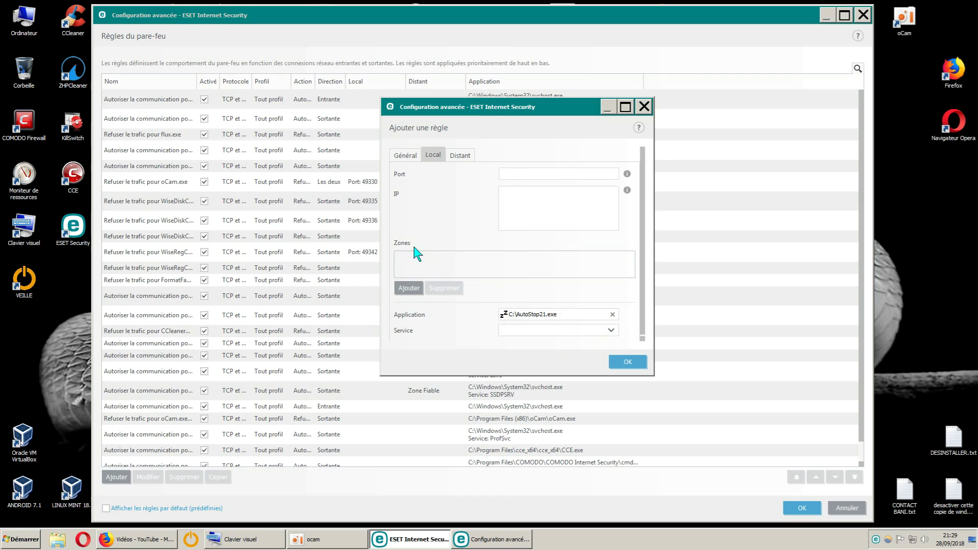
Check the rule's remote and local settings and name the rule AutoStop21 in its general settings
left_click(461, 156)
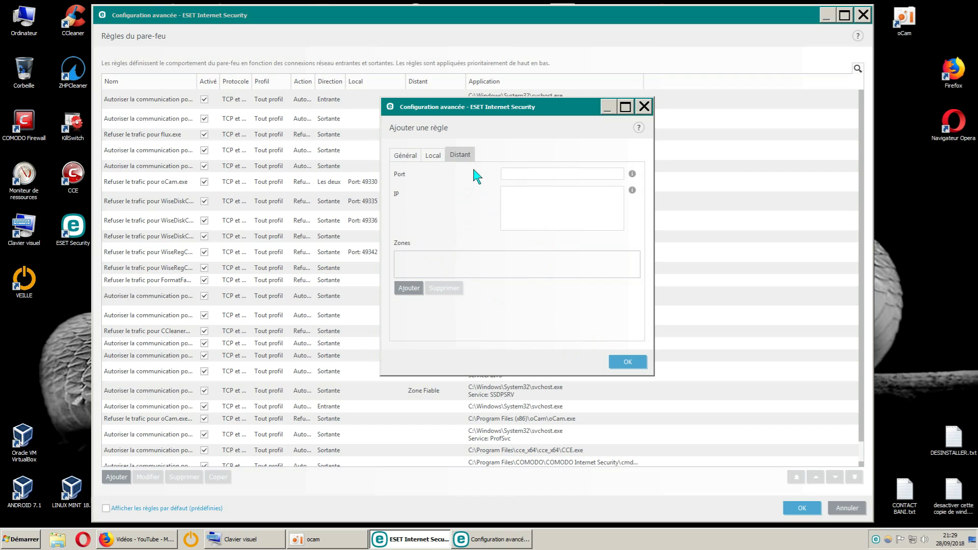
left_click(438, 159)
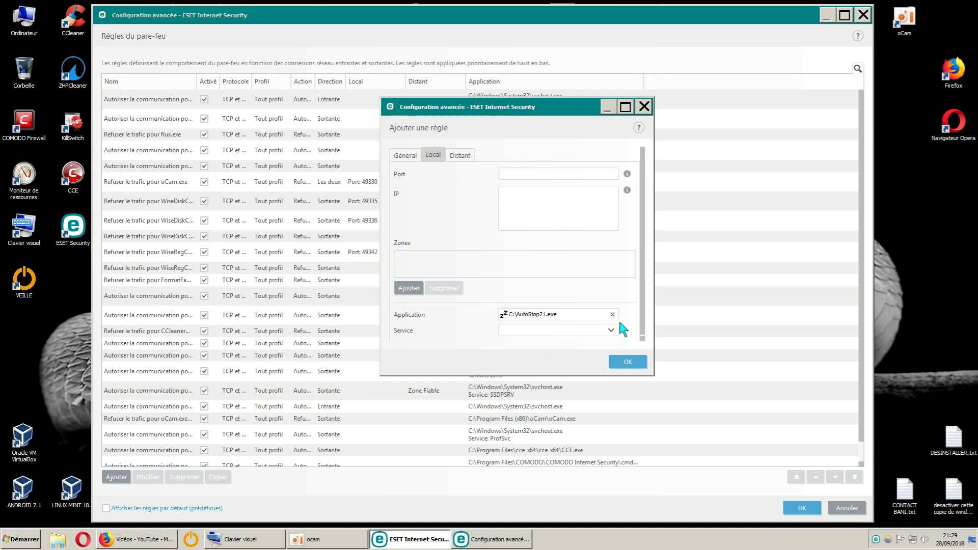
left_click(407, 157)
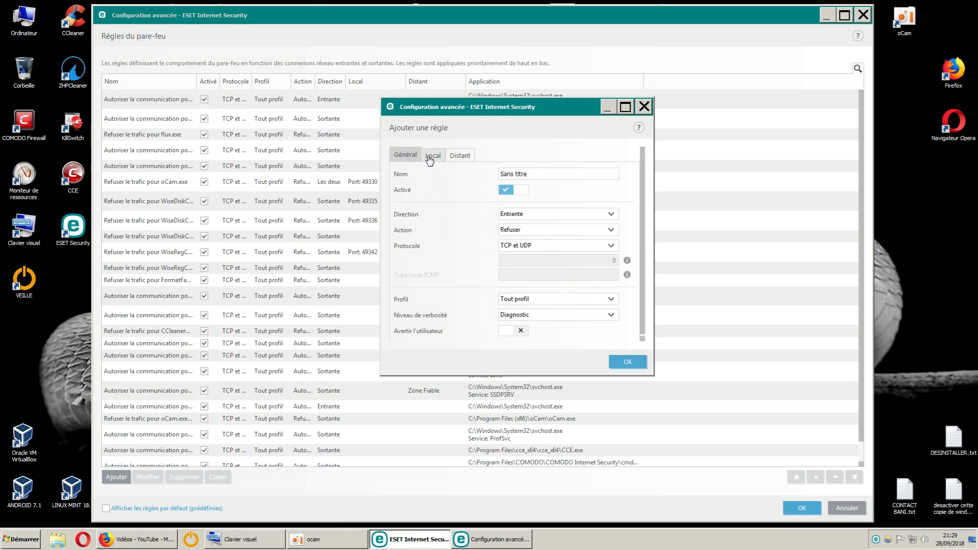
left_click(433, 157)
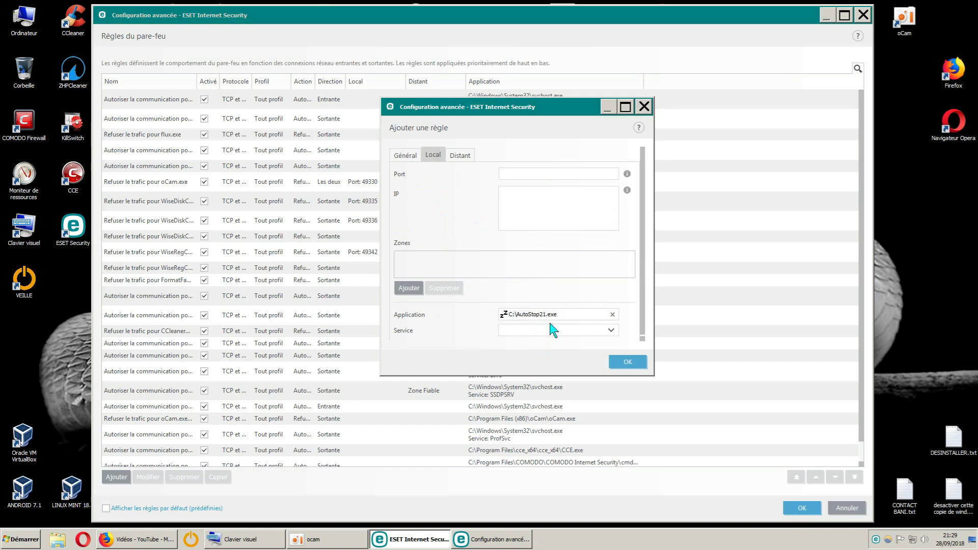
left_click(407, 158)
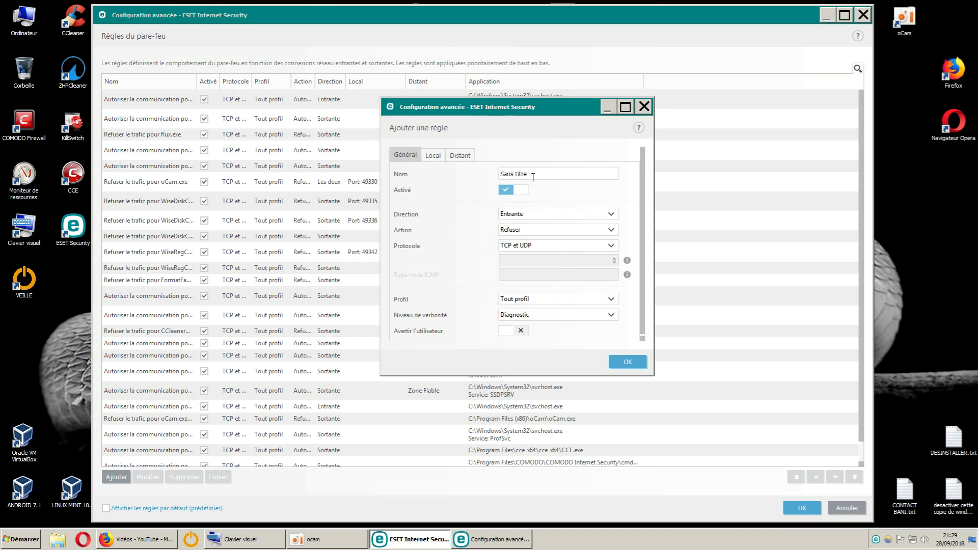
left_click_drag(530, 174, 481, 176)
type("AUTOSTOP21")
Set the AutoStop21 rule's direction to Les deux and its action to Refuser
left_click(434, 159)
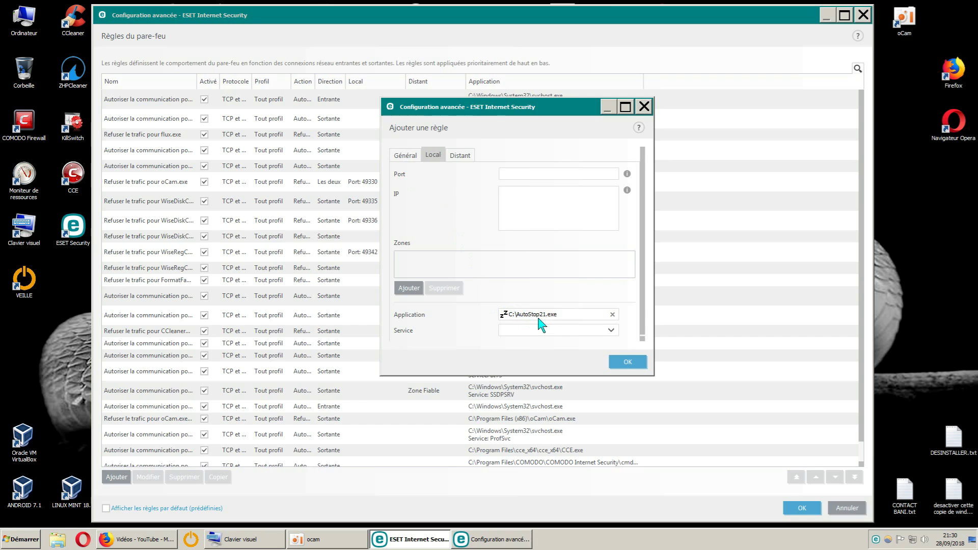
left_click(405, 155)
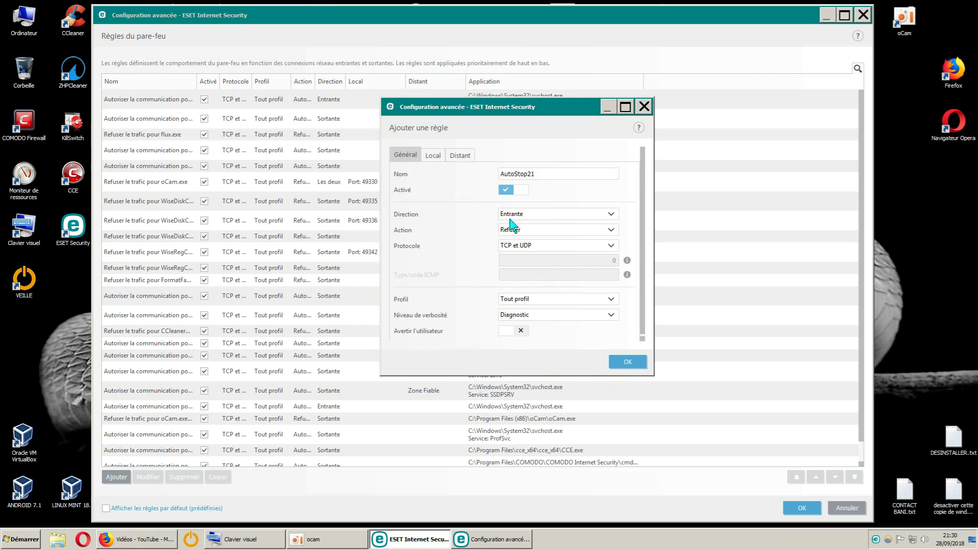
left_click(610, 214)
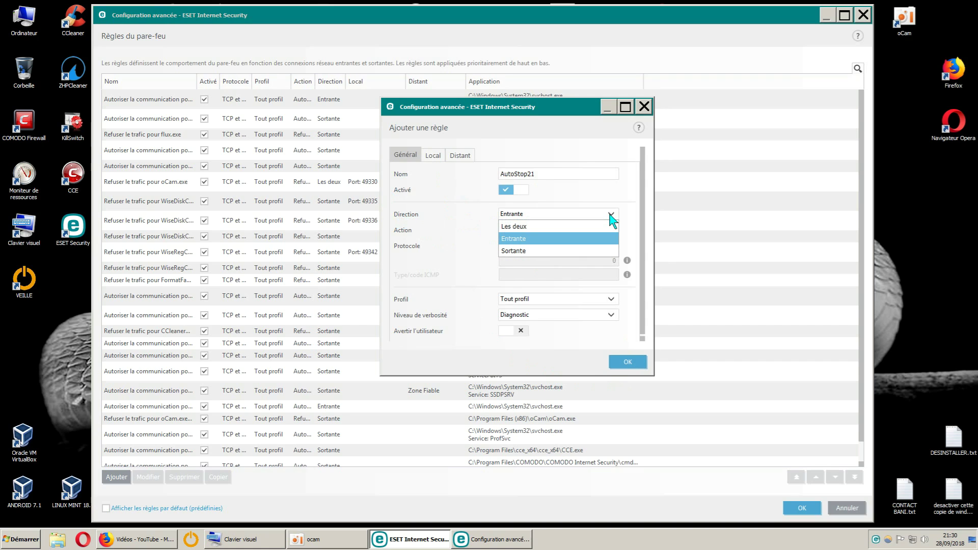
left_click(526, 227)
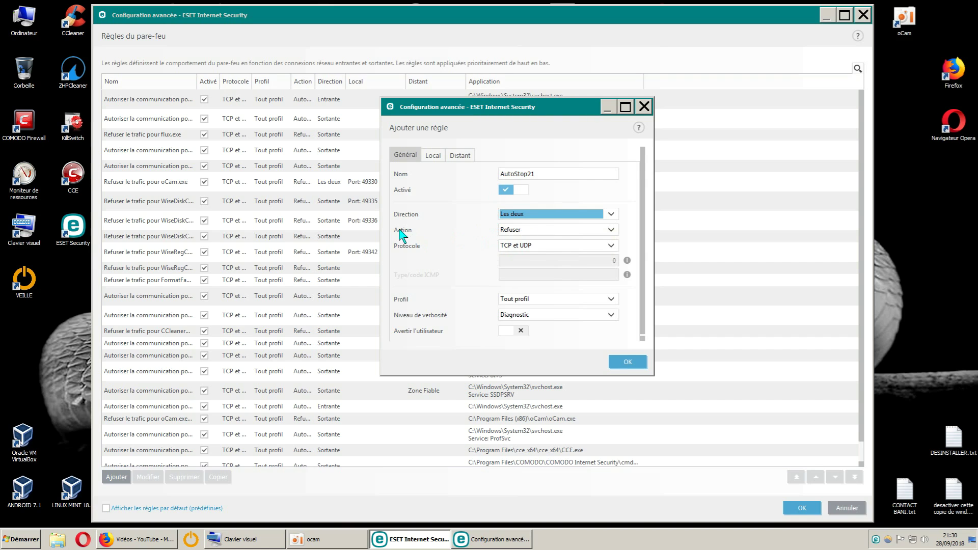
left_click(610, 230)
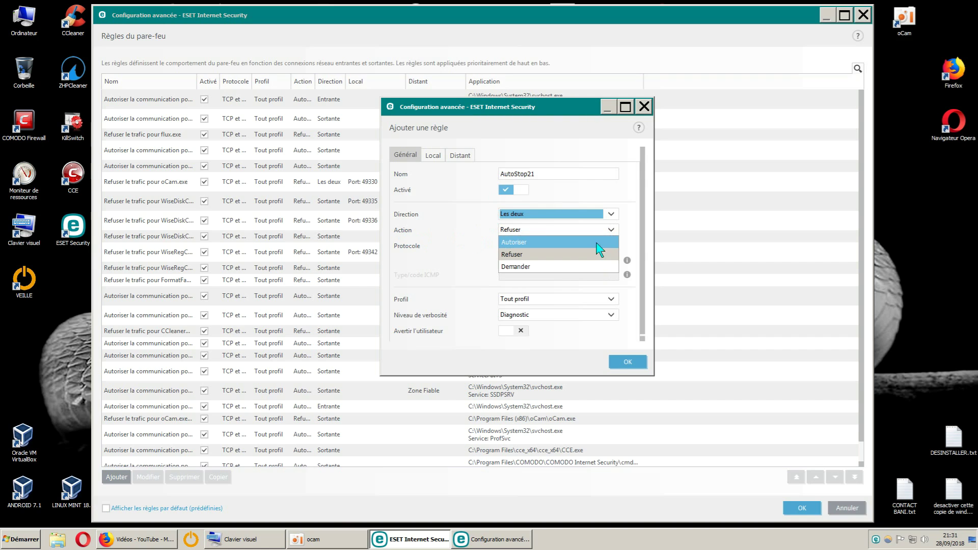
left_click(544, 254)
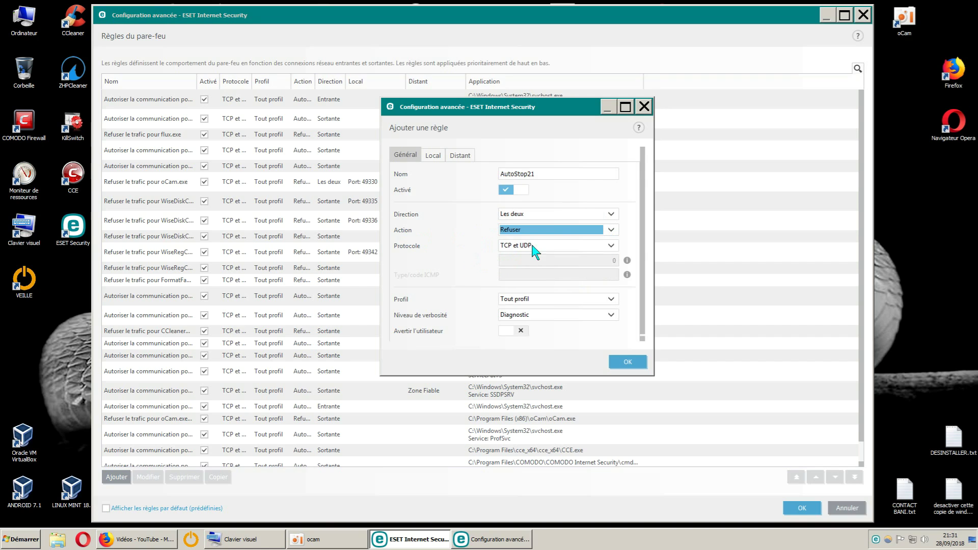
Recheck the AutoStop21 rule's local and general settings and add the rule to the firewall rules list
left_click(432, 155)
left_click(406, 155)
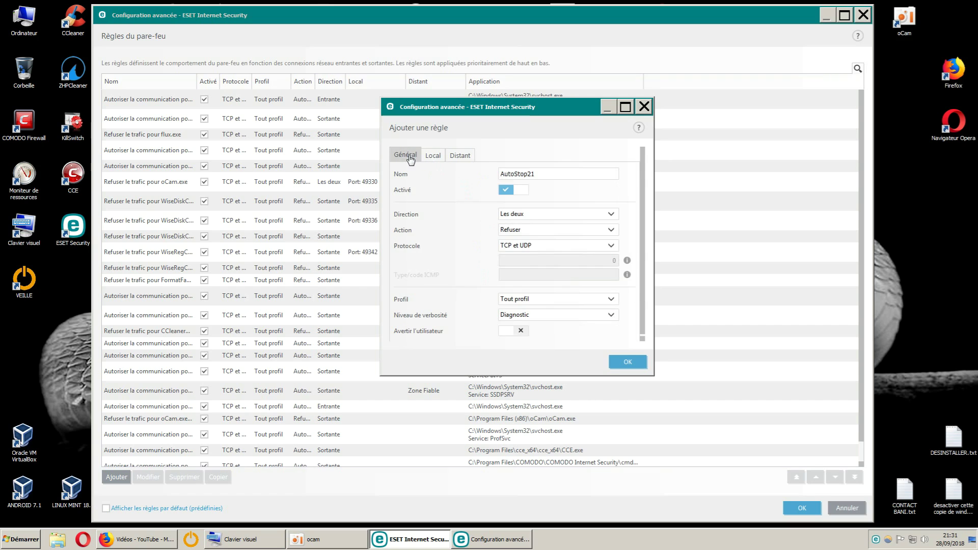
left_click(611, 363)
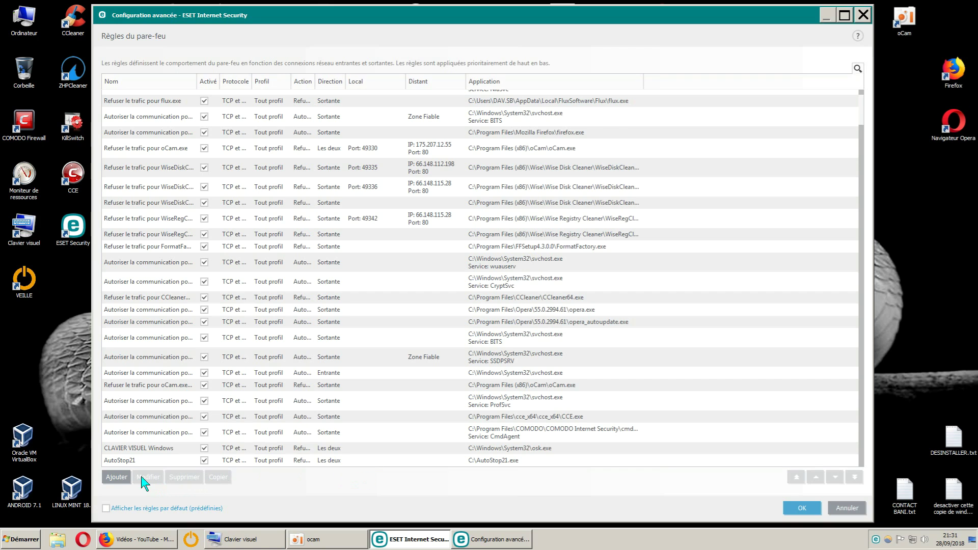
Open another blank firewall rule, review its general and local settings, and close it without saving
left_click(116, 477)
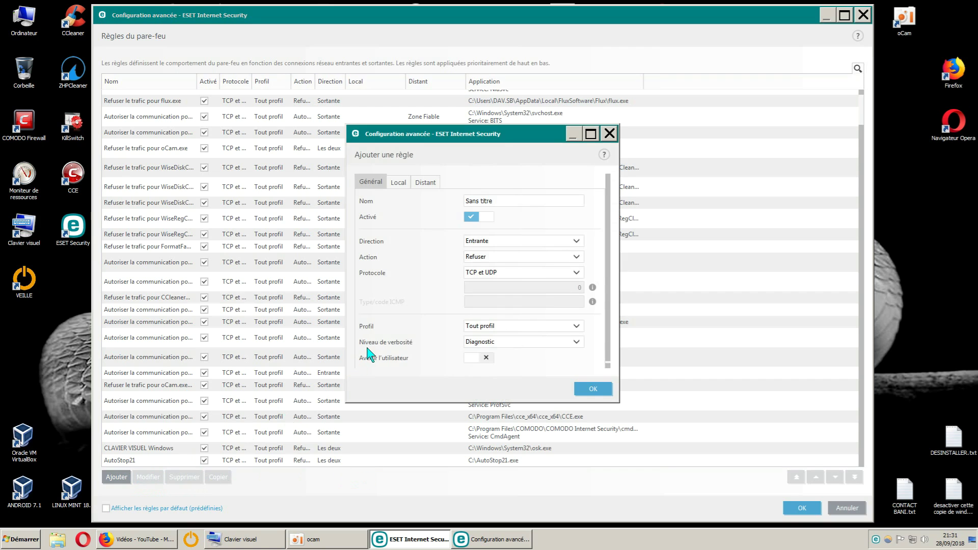
left_click(398, 183)
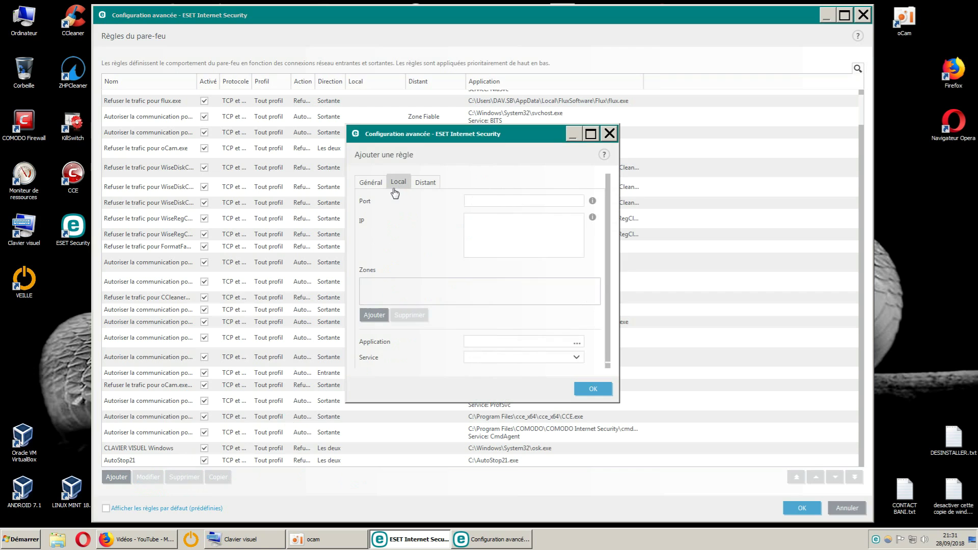
left_click(372, 183)
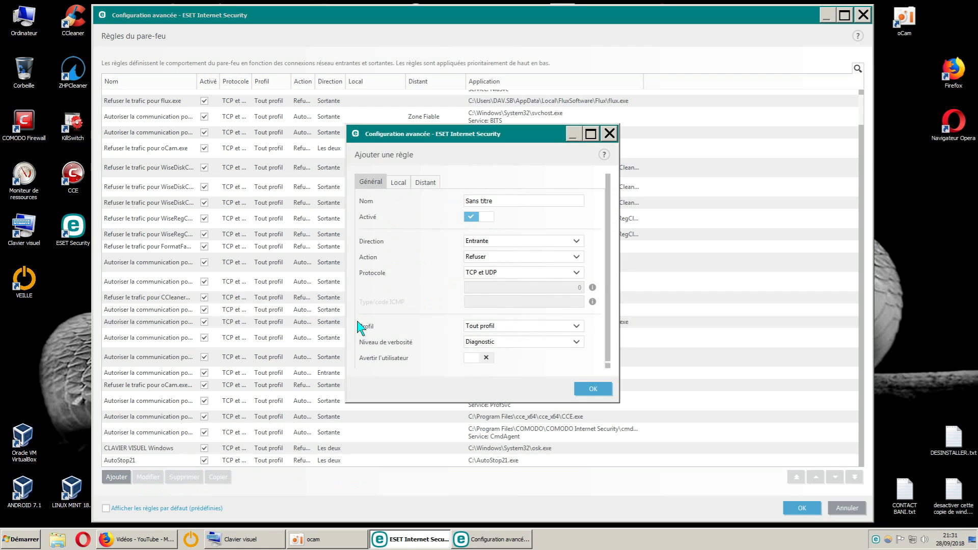
left_click(398, 183)
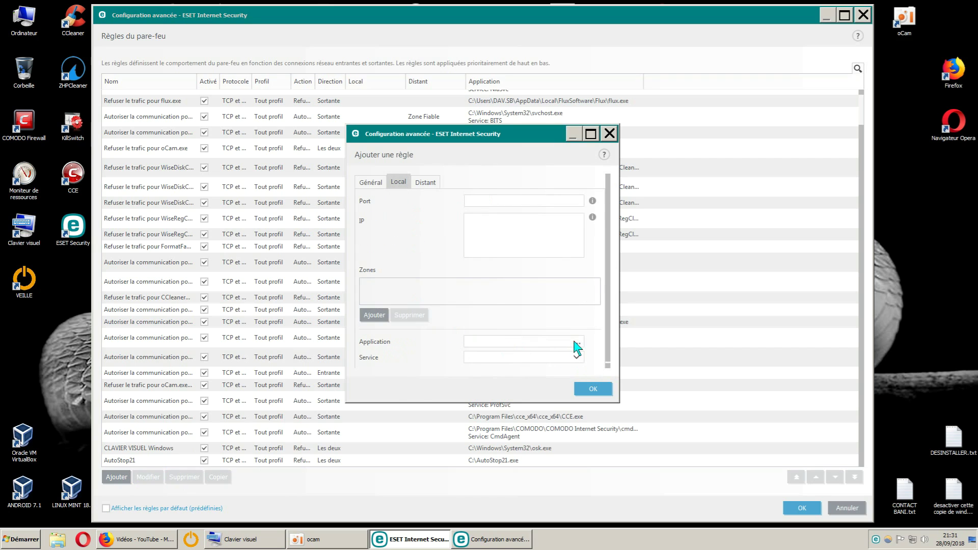
left_click(371, 183)
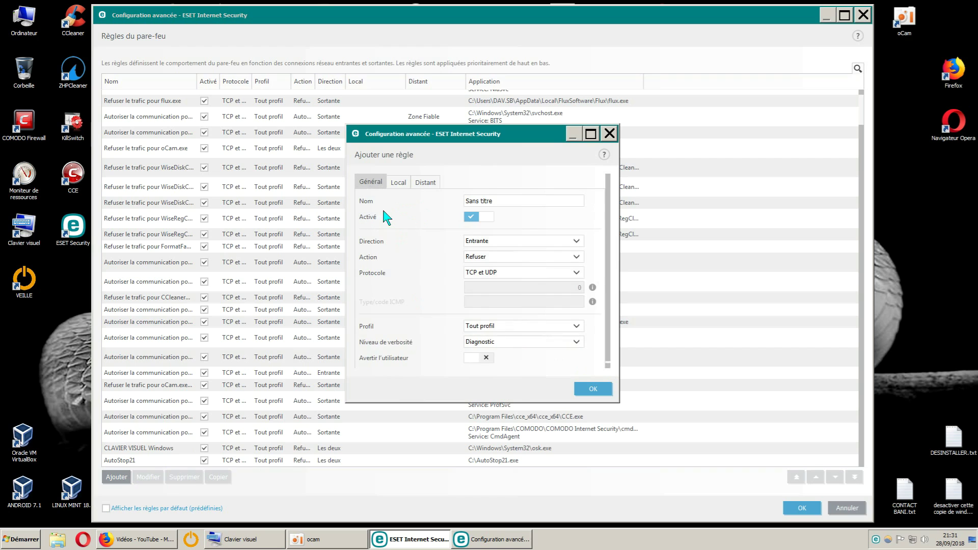
left_click(609, 134)
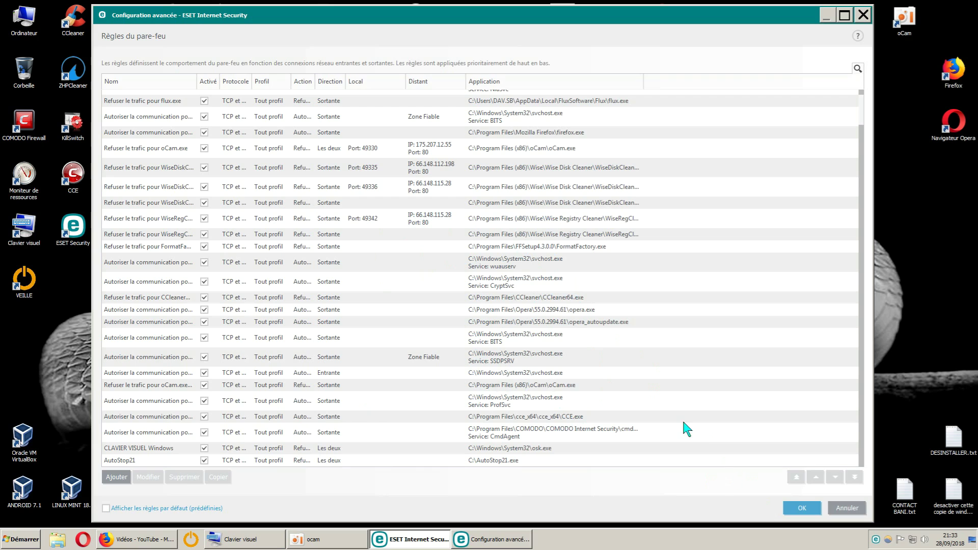
Save the firewall rules and the advanced configuration, and close the ESET Internet Security window
left_click(795, 508)
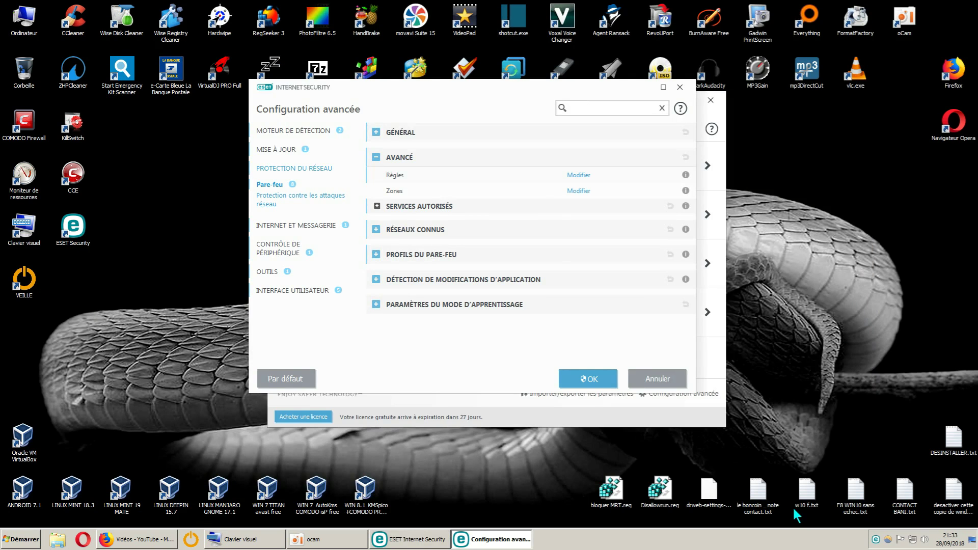
left_click(600, 384)
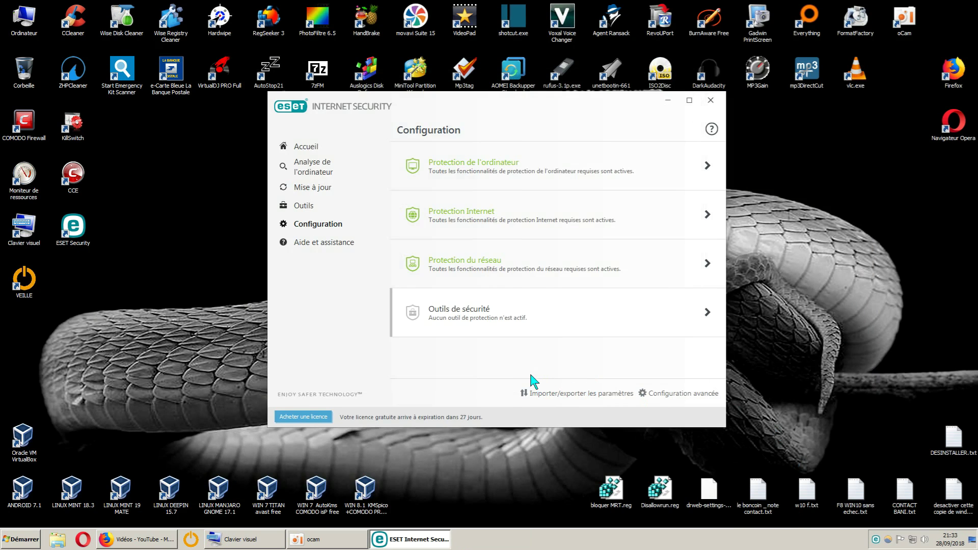
left_click(710, 100)
Refresh the Windows desktop
right_click(465, 201)
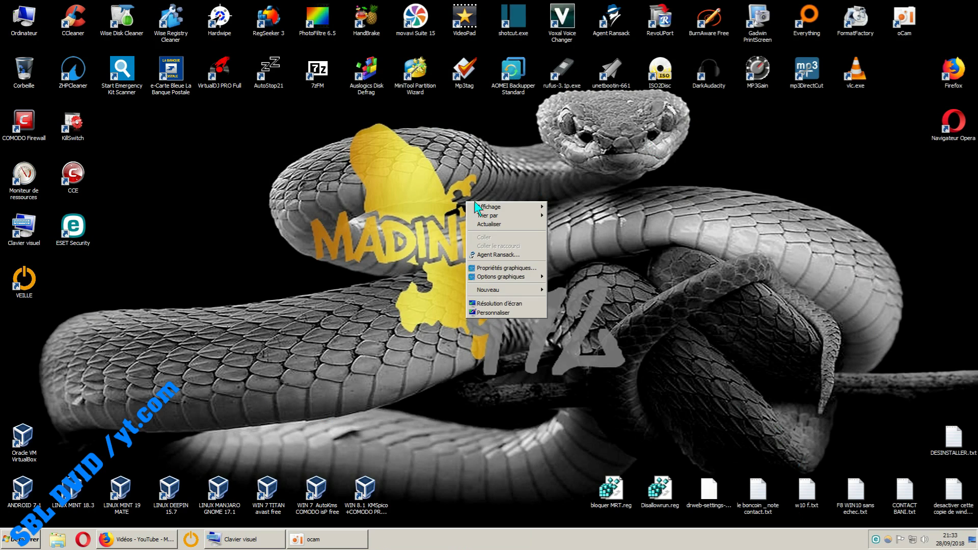
left_click(488, 224)
right_click(487, 224)
left_click(507, 246)
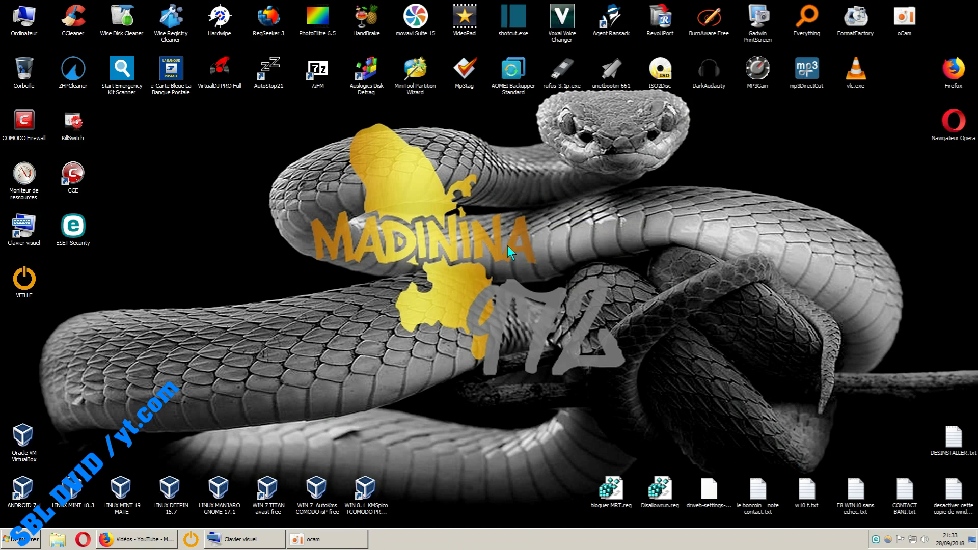